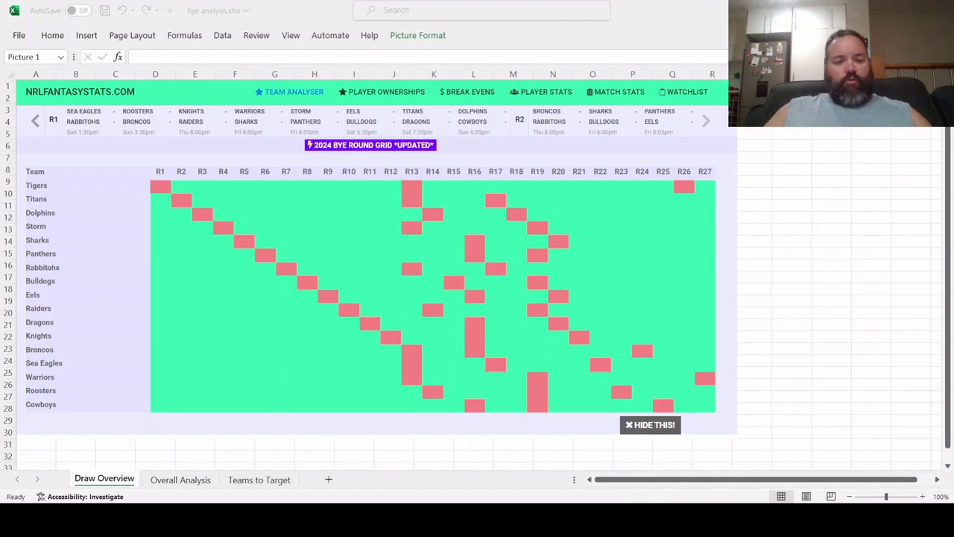
Step: Open the Overall Analysis sheet and examine the Early and Upgrade columns for all teams from Dolphins to Panthers
{"action": "left_click", "coordinate": [183, 479]}
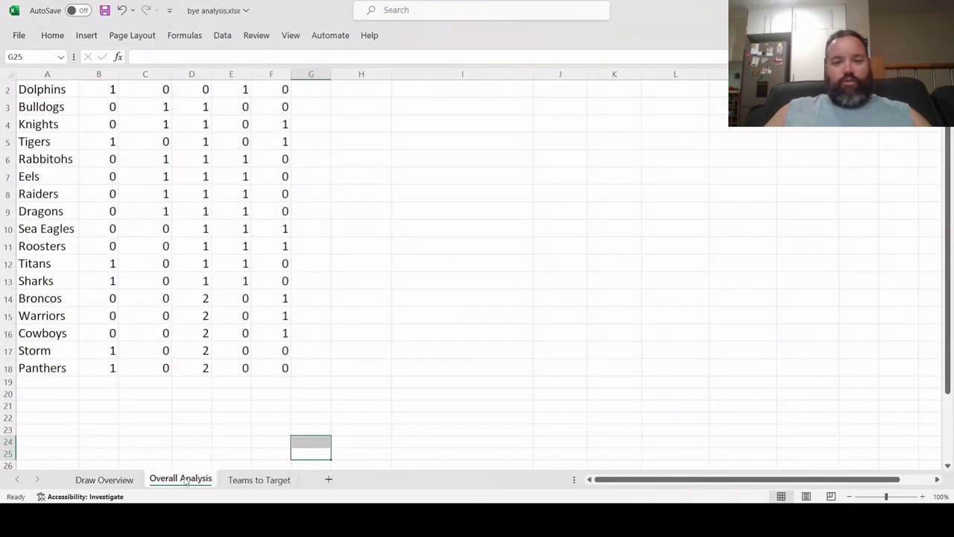
{"action": "scroll", "coordinate": [208, 435], "scroll_direction": "up", "scroll_amount": 1}
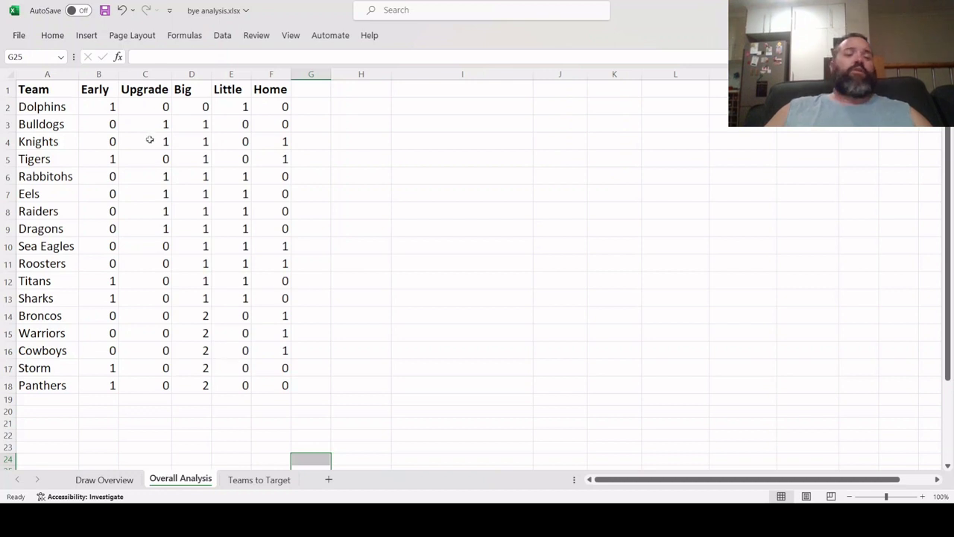
{"action": "left_click_drag", "start_coordinate": [110, 107], "coordinate": [122, 385]}
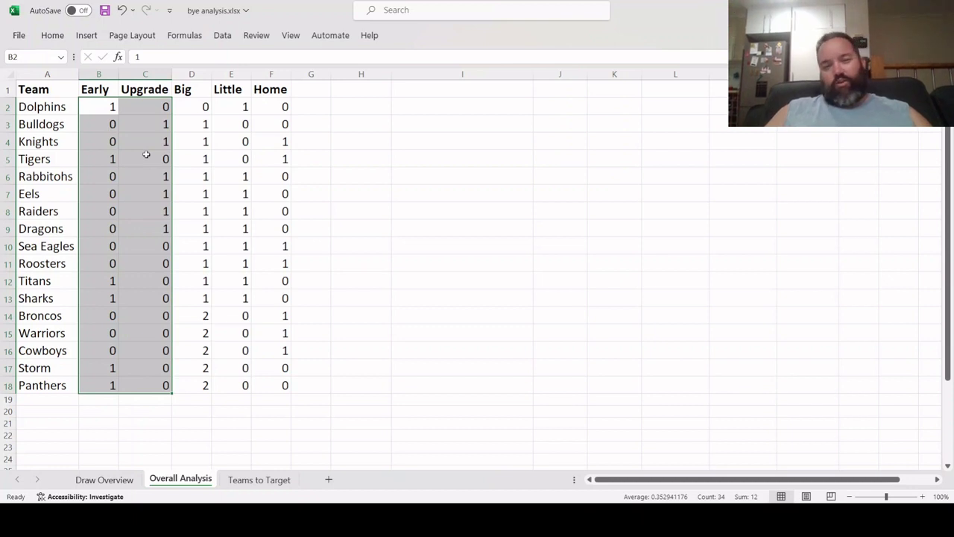
{"action": "left_click", "coordinate": [113, 106]}
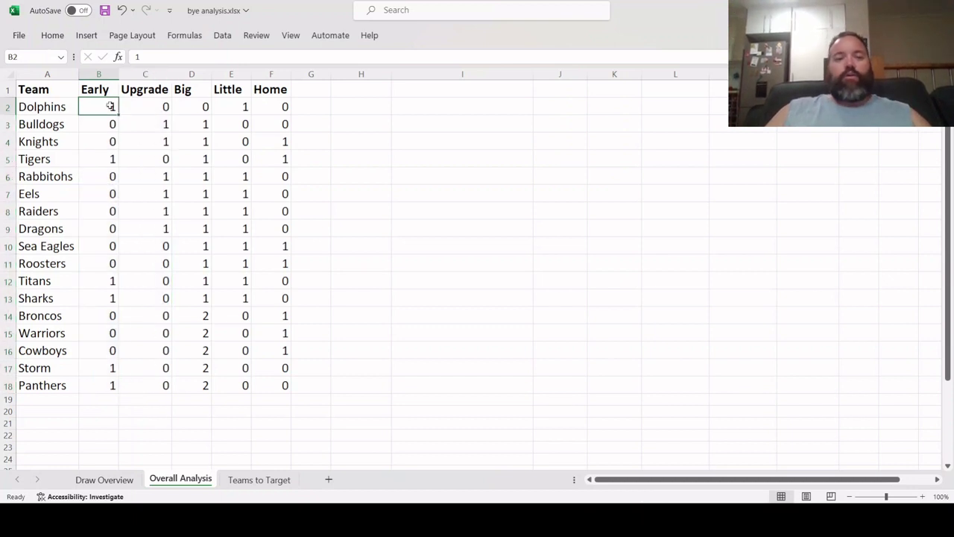
{"action": "left_click", "coordinate": [98, 386]}
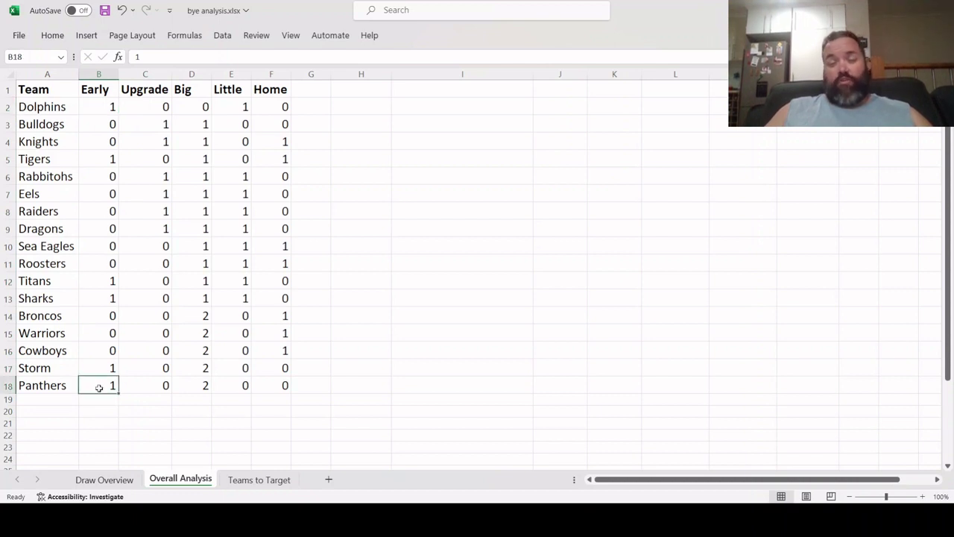
{"action": "left_click_drag", "start_coordinate": [105, 106], "coordinate": [110, 386]}
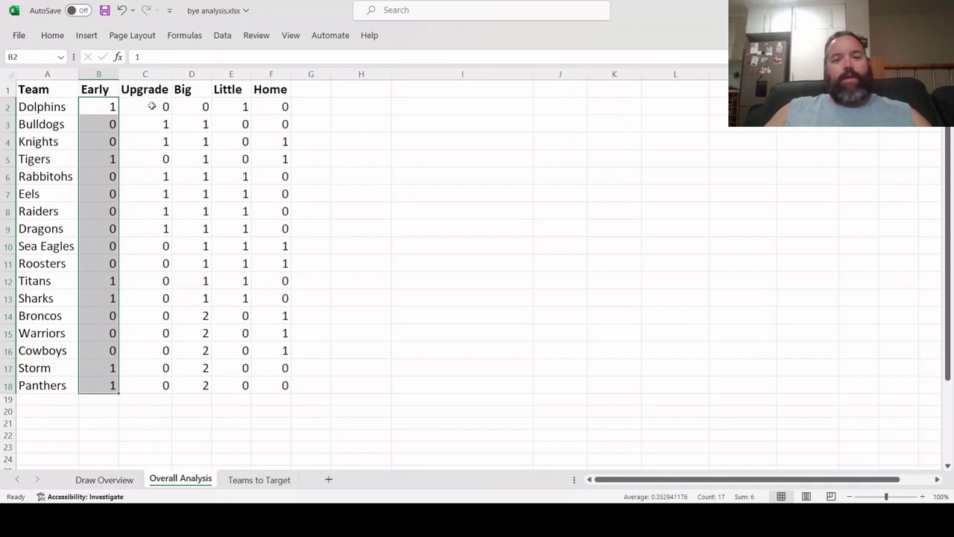
{"action": "left_click_drag", "start_coordinate": [151, 106], "coordinate": [152, 385]}
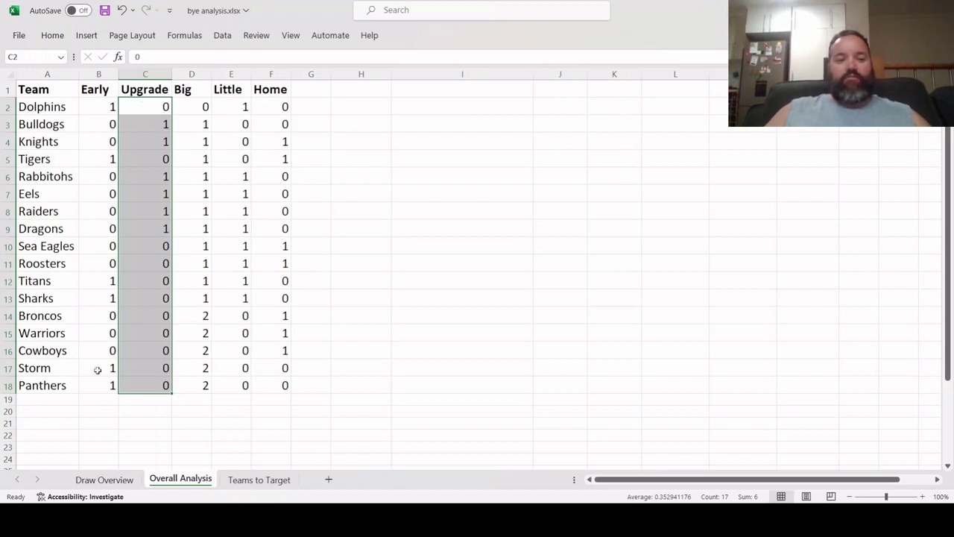
Step: Compare the Early rating of the Dolphins with the Upgrade rating of the Bulldogs
{"action": "left_click", "coordinate": [119, 415]}
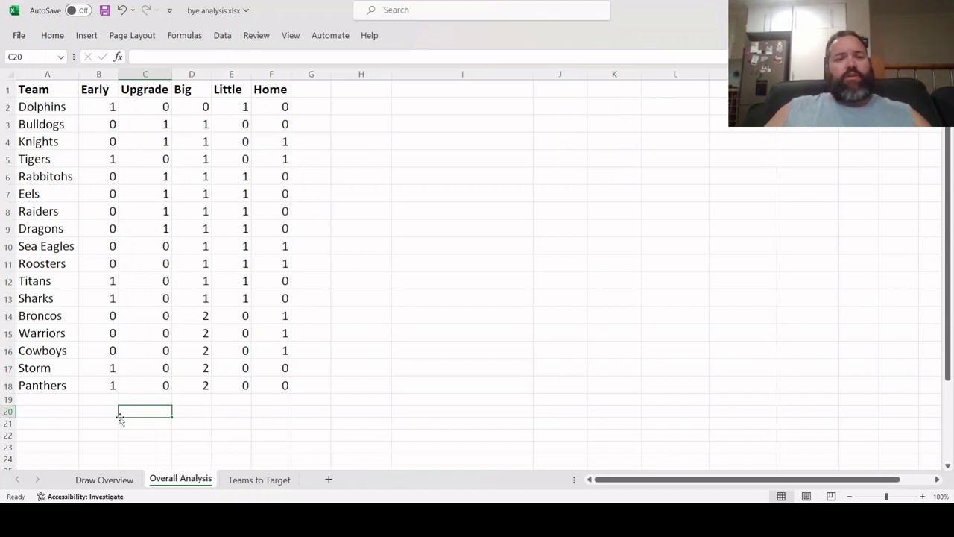
{"action": "left_click", "coordinate": [100, 108]}
{"action": "left_click", "coordinate": [153, 130]}
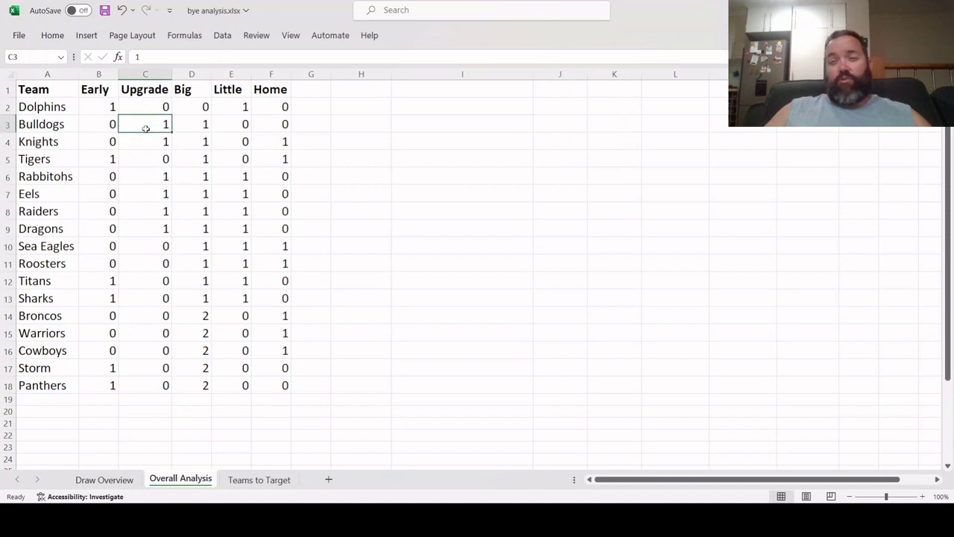
{"action": "left_click", "coordinate": [97, 104]}
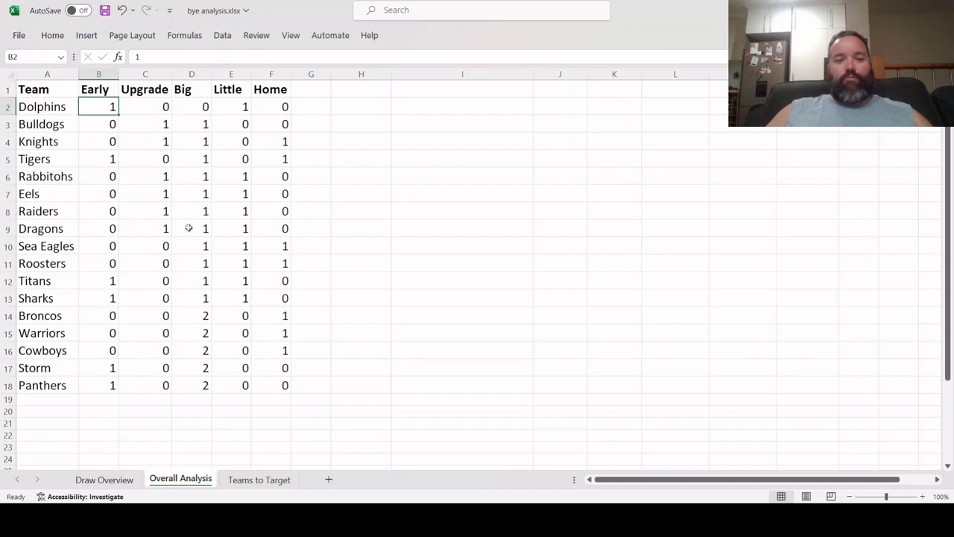
Step: Examine the Big column from the Dolphins to the Panthers, checking the Broncos' Home rating and the Cowboys and Warriors rows
{"action": "left_click", "coordinate": [193, 108]}
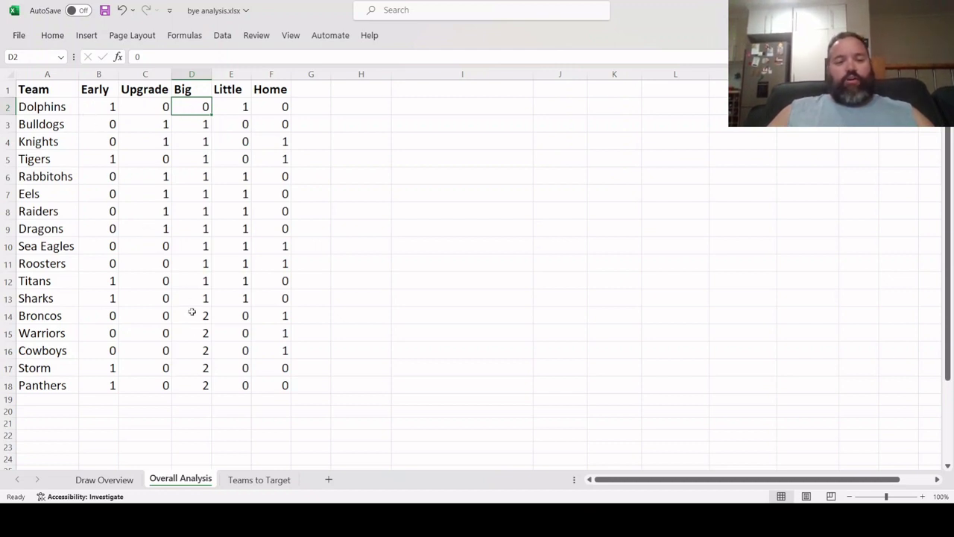
{"action": "left_click_drag", "start_coordinate": [195, 313], "coordinate": [199, 382]}
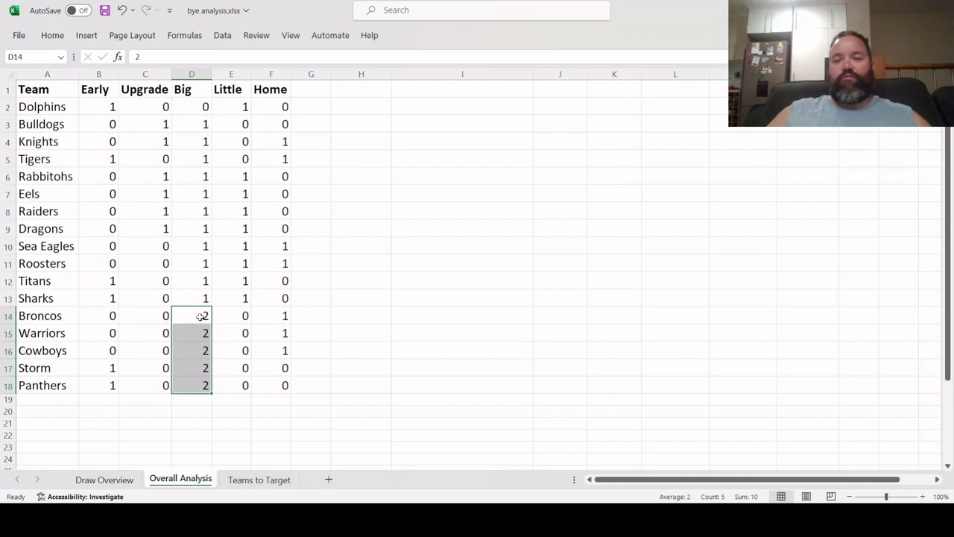
{"action": "left_click", "coordinate": [276, 318]}
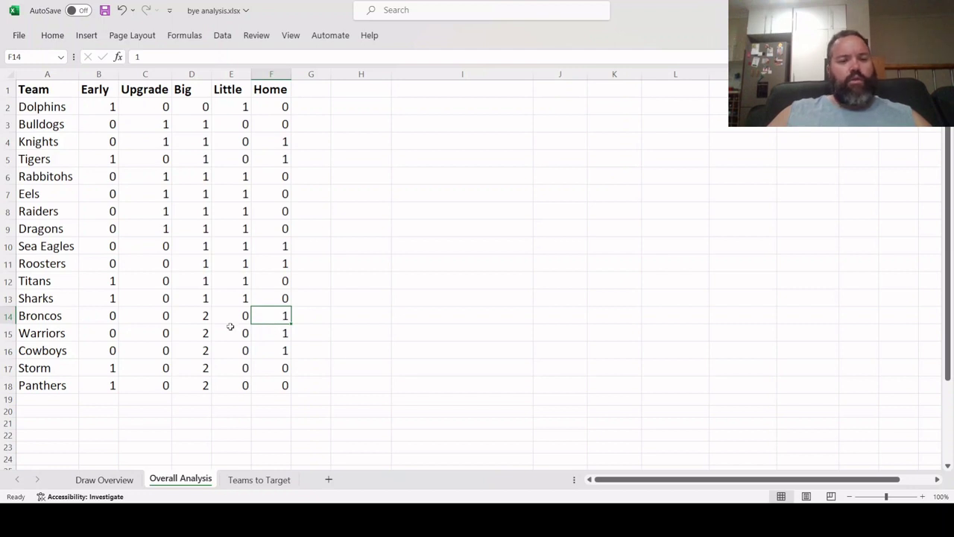
{"action": "left_click", "coordinate": [83, 355]}
{"action": "left_click", "coordinate": [207, 354]}
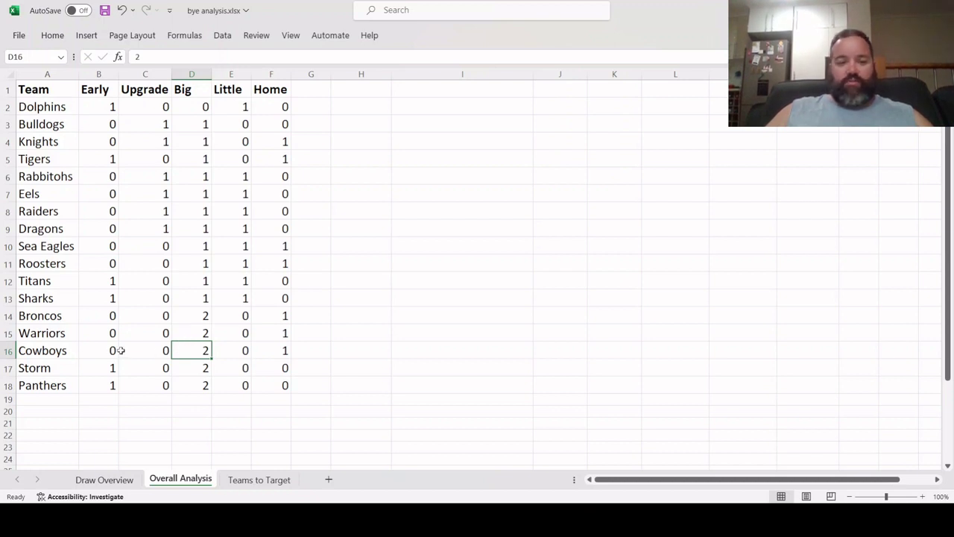
{"action": "left_click", "coordinate": [187, 336]}
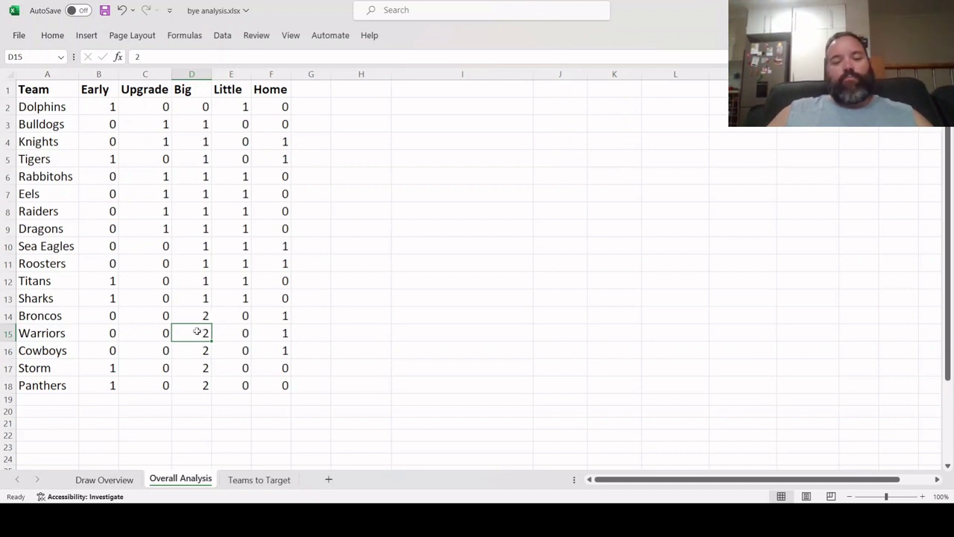
Step: Review the Dolphins' Early, Big and Little ratings against the Bulldogs' Upgrade and Big ratings
{"action": "left_click", "coordinate": [190, 109]}
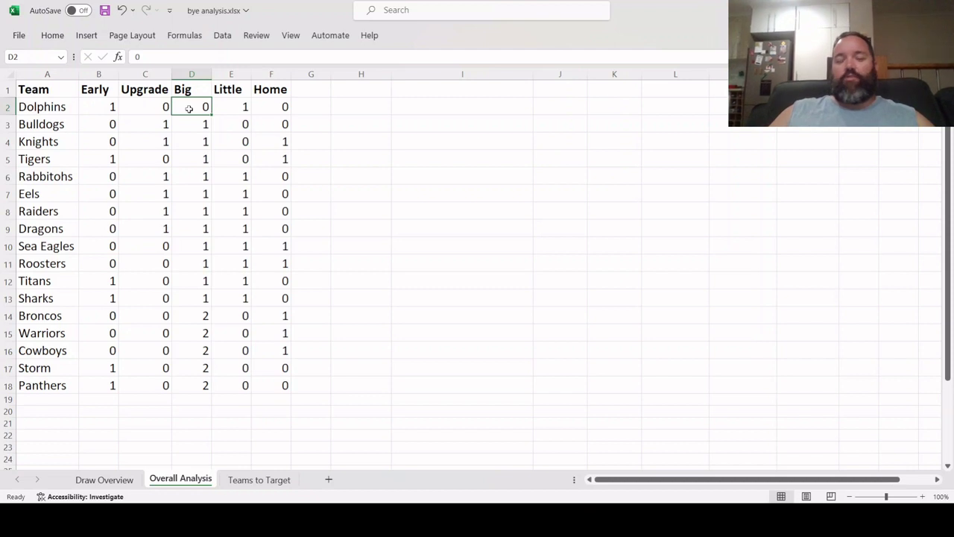
{"action": "left_click", "coordinate": [225, 105]}
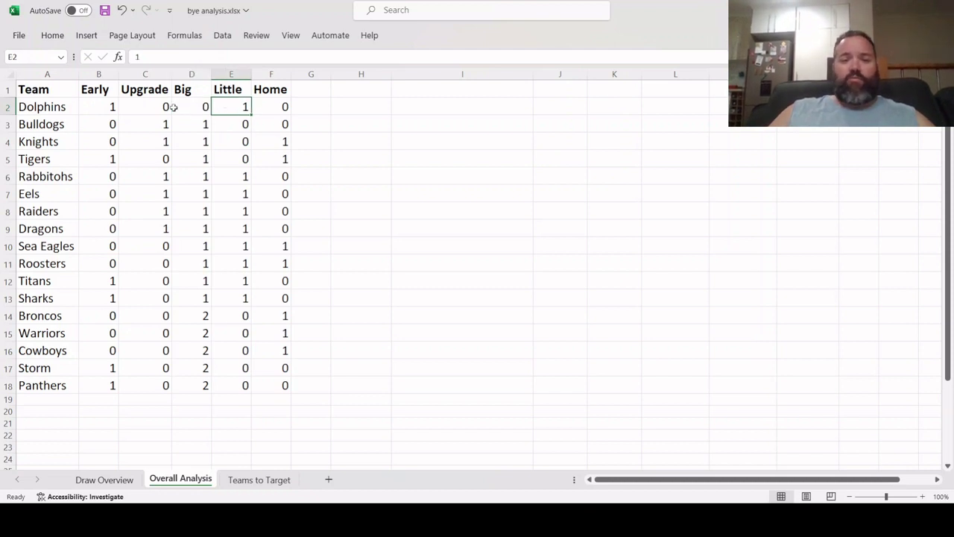
{"action": "left_click", "coordinate": [113, 105]}
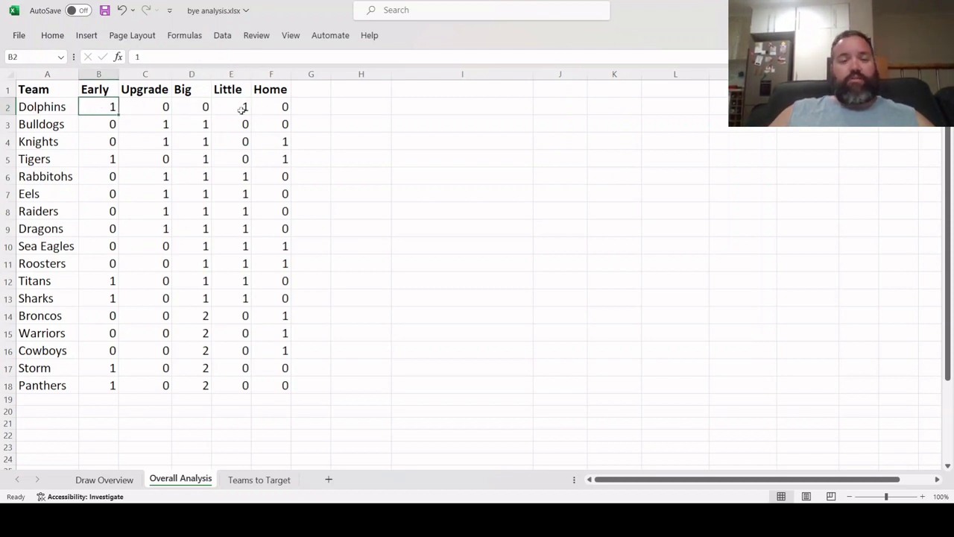
{"action": "left_click", "coordinate": [208, 105]}
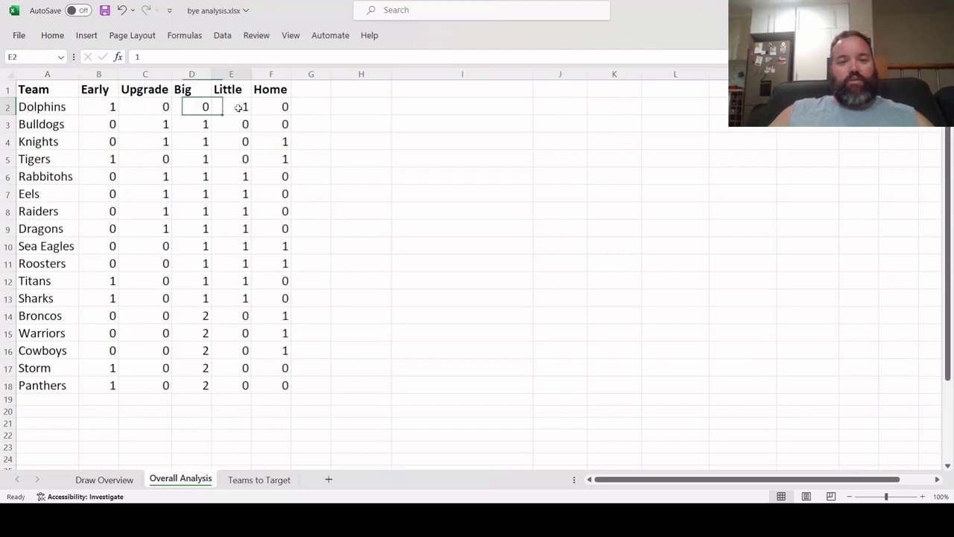
{"action": "left_click", "coordinate": [240, 108]}
{"action": "left_click", "coordinate": [153, 124]}
{"action": "left_click", "coordinate": [202, 130]}
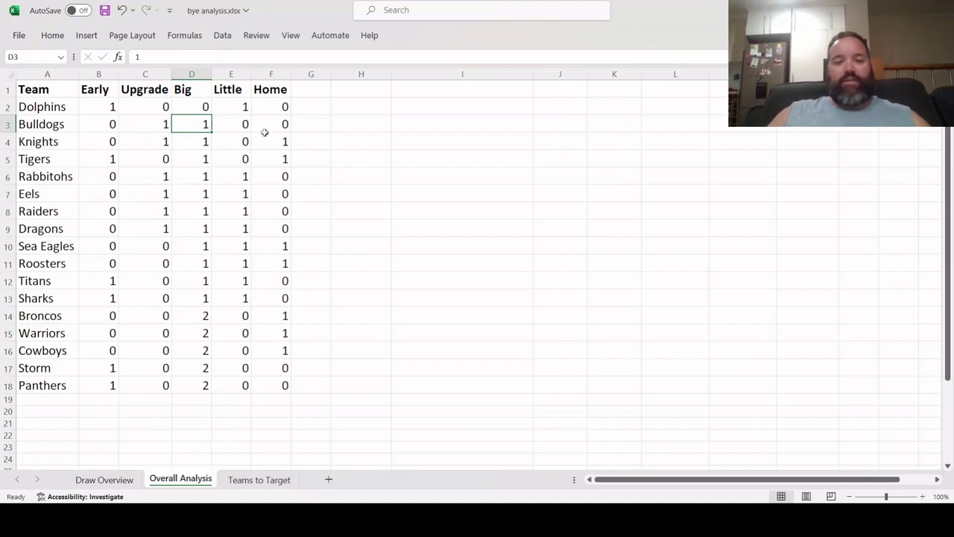
Step: Examine the Home column for all teams, comparing the Rabbitohs with the Sea Eagles
{"action": "left_click_drag", "start_coordinate": [267, 105], "coordinate": [270, 389]}
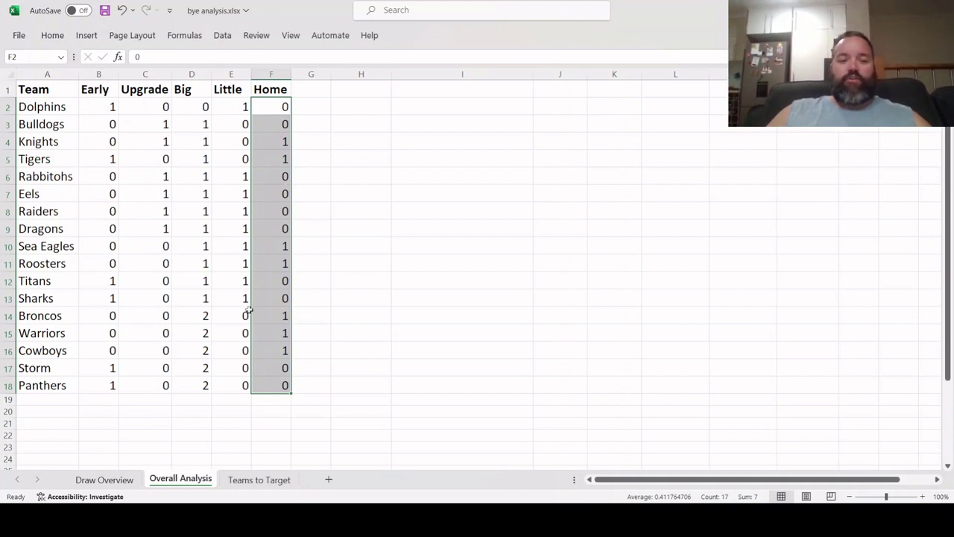
{"action": "left_click", "coordinate": [282, 178]}
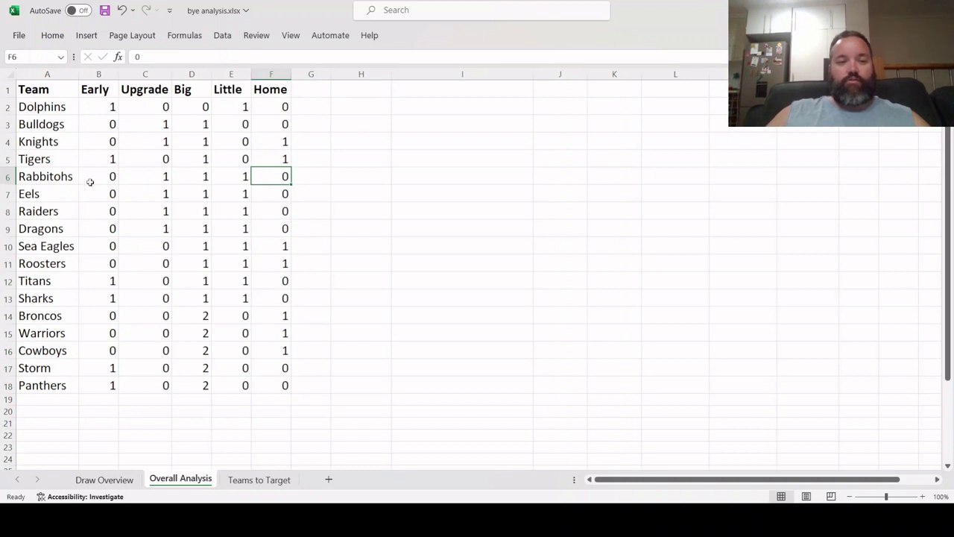
{"action": "left_click", "coordinate": [46, 172]}
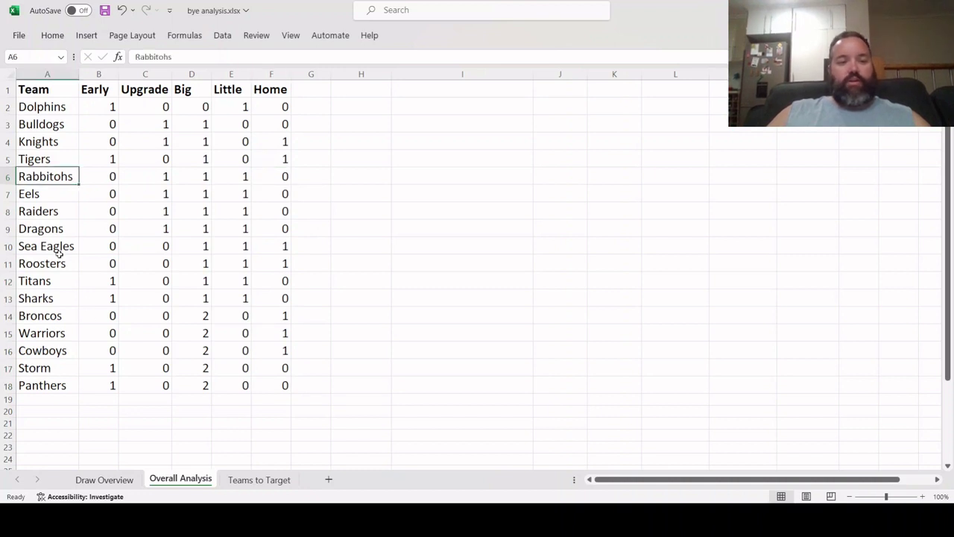
{"action": "left_click", "coordinate": [59, 249]}
{"action": "left_click", "coordinate": [277, 246]}
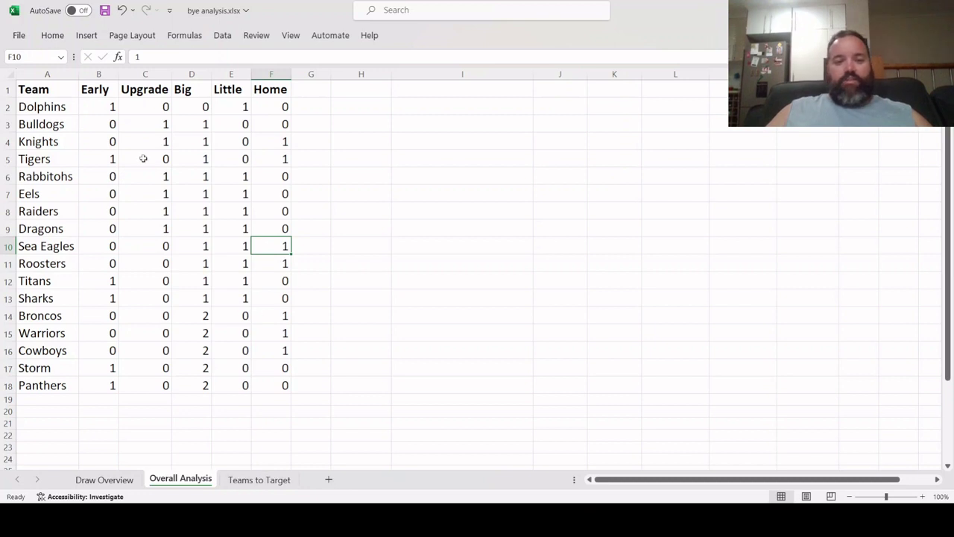
Step: Open the Teams to Target sheet and review the Pre-Origin team list, focusing on the Cowboys and Roosters
{"action": "left_click", "coordinate": [258, 481]}
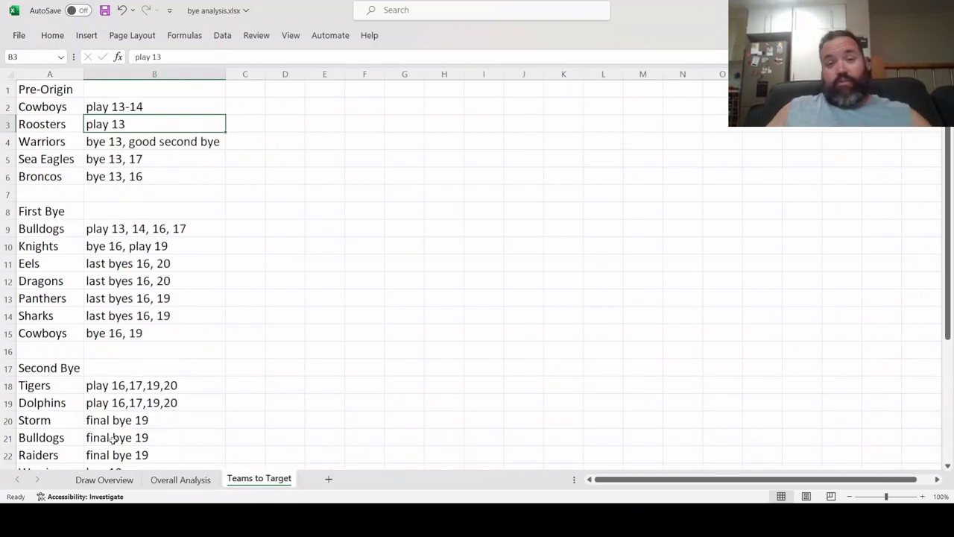
{"action": "left_click", "coordinate": [48, 129]}
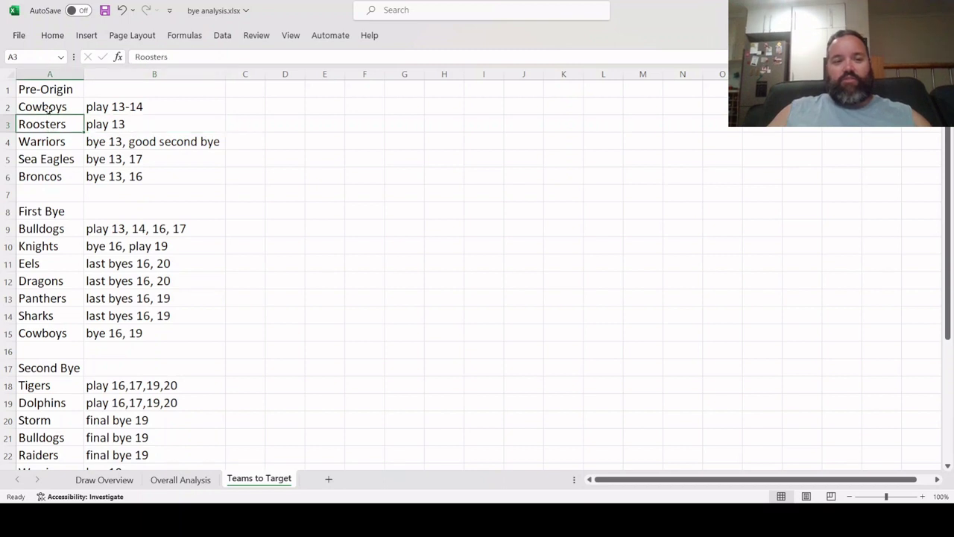
{"action": "left_click_drag", "start_coordinate": [43, 108], "coordinate": [61, 168]}
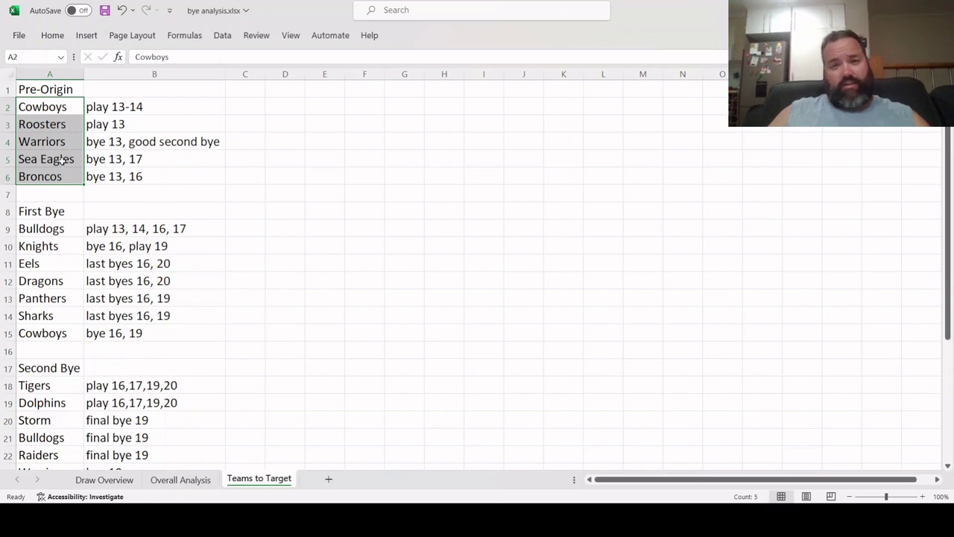
{"action": "left_click", "coordinate": [58, 126]}
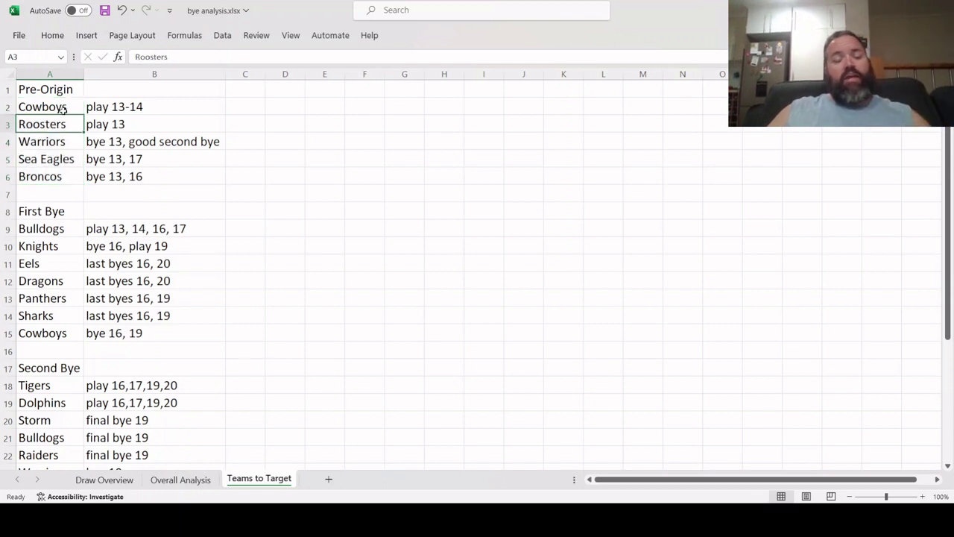
{"action": "left_click", "coordinate": [64, 111]}
{"action": "left_click", "coordinate": [74, 123]}
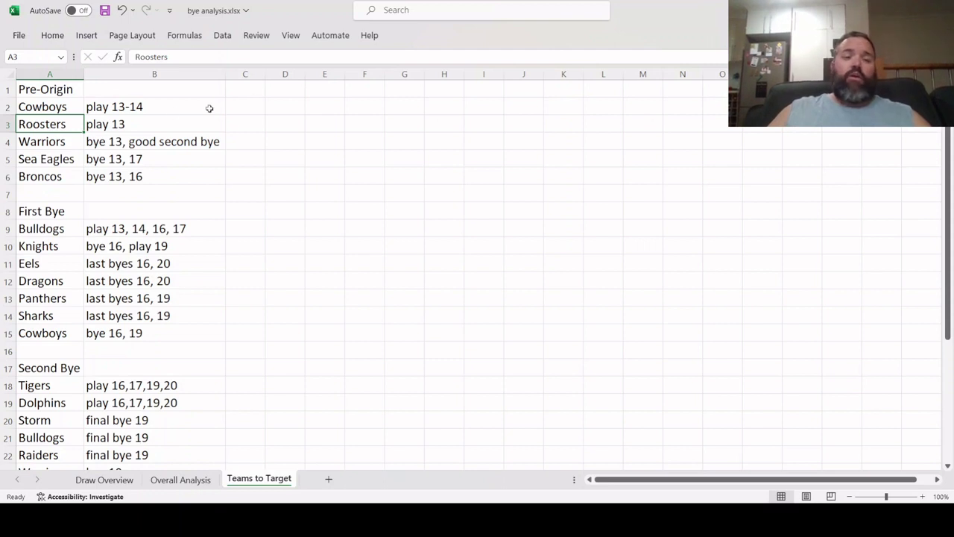
Step: Read the Pre-Origin bye notes in column B team by team, from the Cowboys down to the Broncos
{"action": "left_click", "coordinate": [151, 109]}
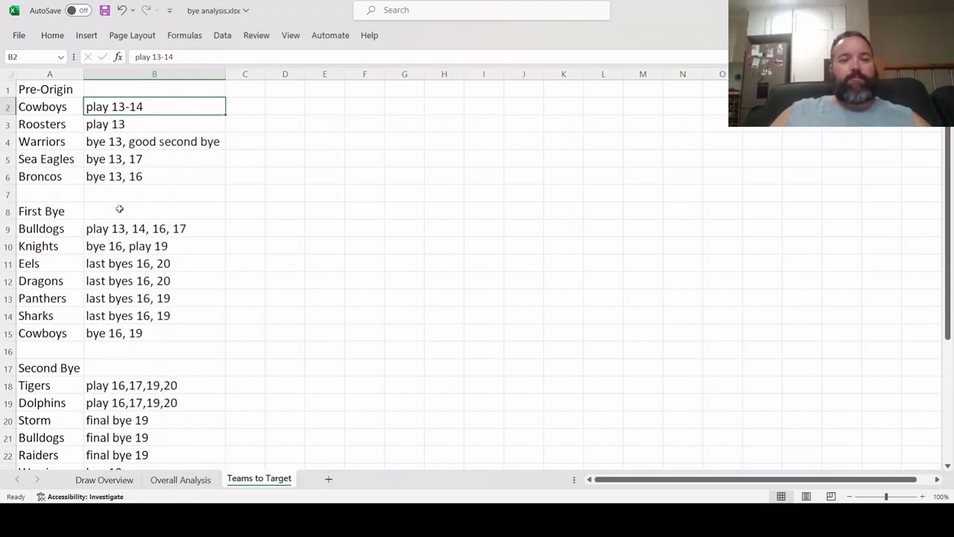
{"action": "left_click", "coordinate": [157, 123]}
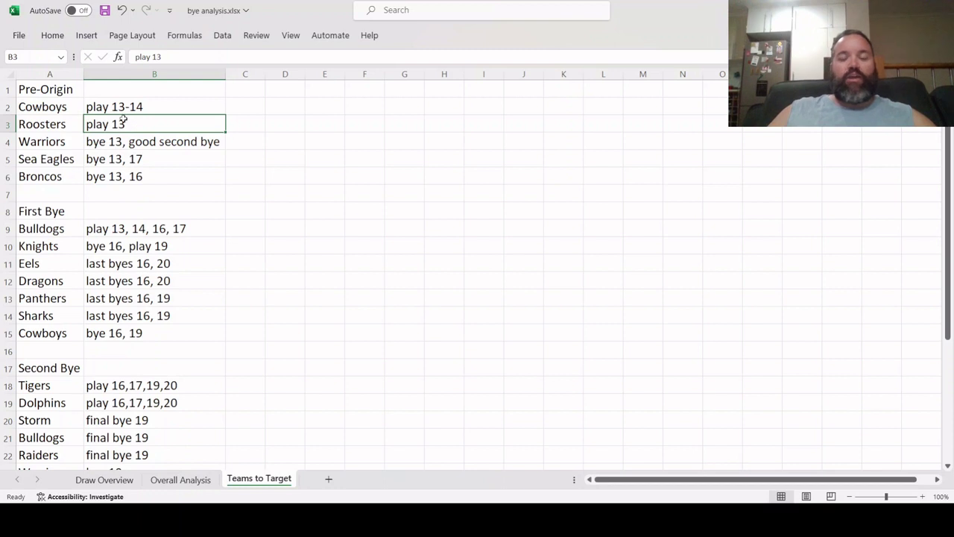
{"action": "left_click", "coordinate": [147, 141]}
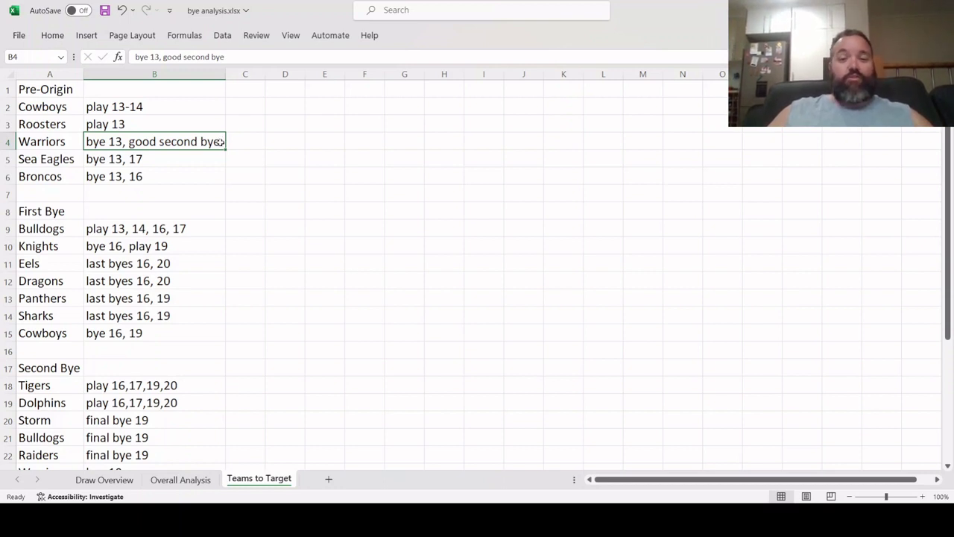
{"action": "left_click", "coordinate": [155, 158]}
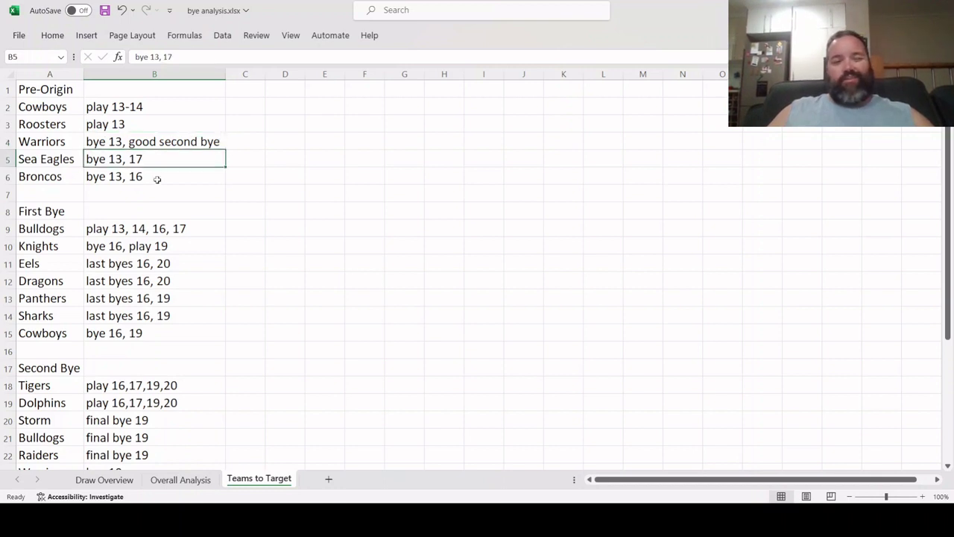
{"action": "left_click", "coordinate": [155, 180]}
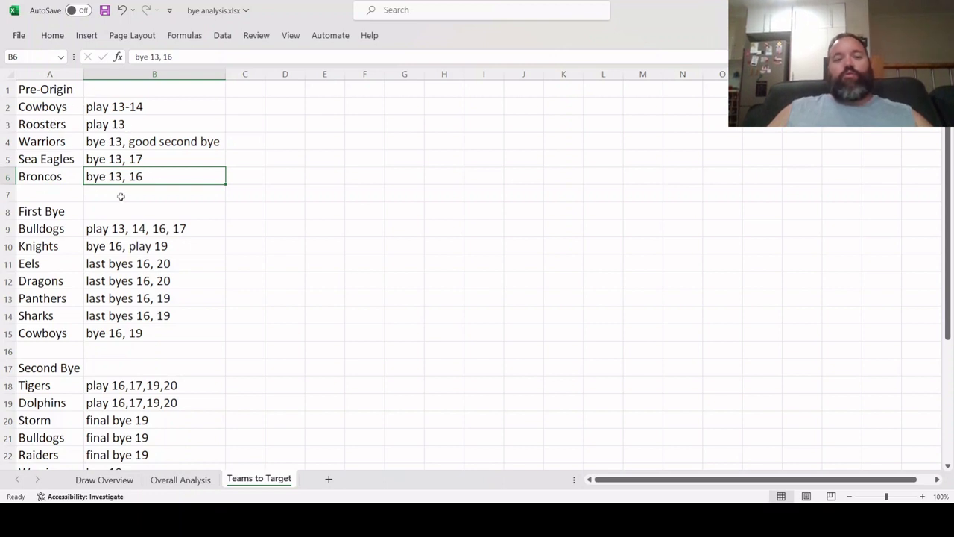
{"action": "scroll", "coordinate": [123, 196], "scroll_direction": "down", "scroll_amount": 1}
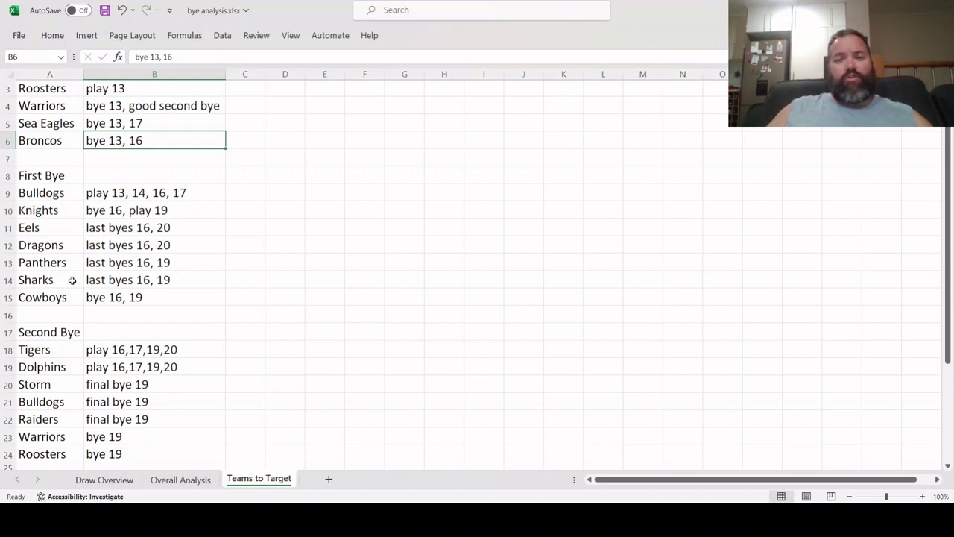
Step: Review the First Bye notes for the Bulldogs and Knights, then compare the Eels with the Dragons
{"action": "left_click", "coordinate": [188, 197]}
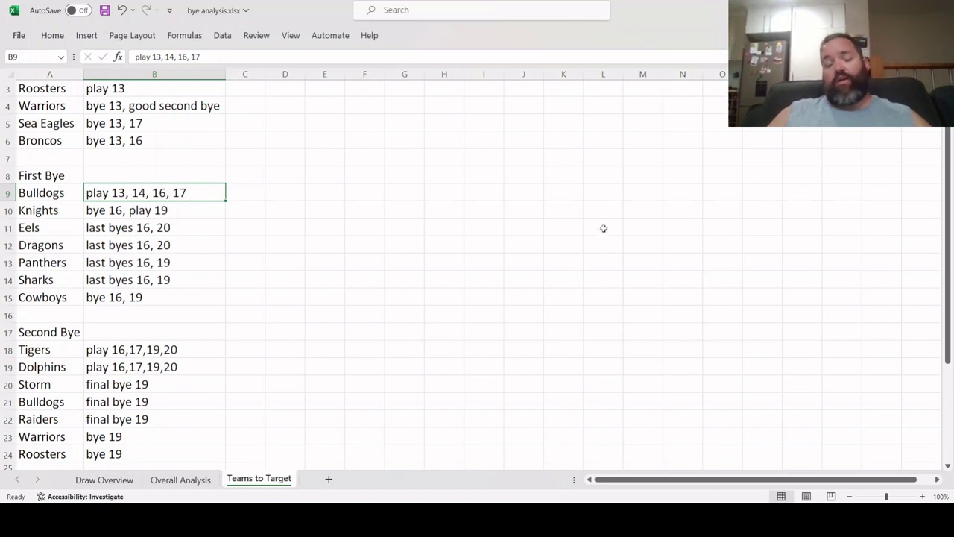
{"action": "left_click", "coordinate": [78, 210]}
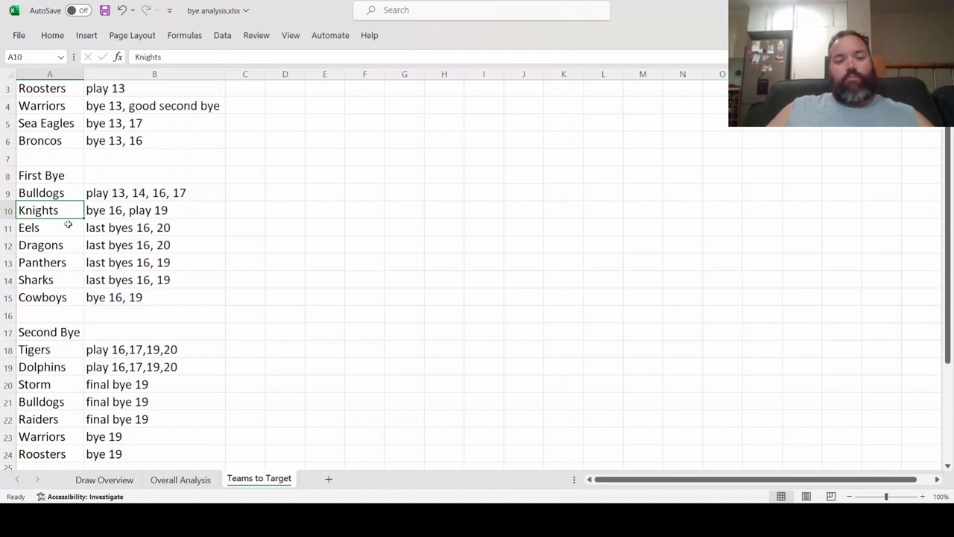
{"action": "left_click", "coordinate": [163, 244]}
{"action": "left_click", "coordinate": [176, 228]}
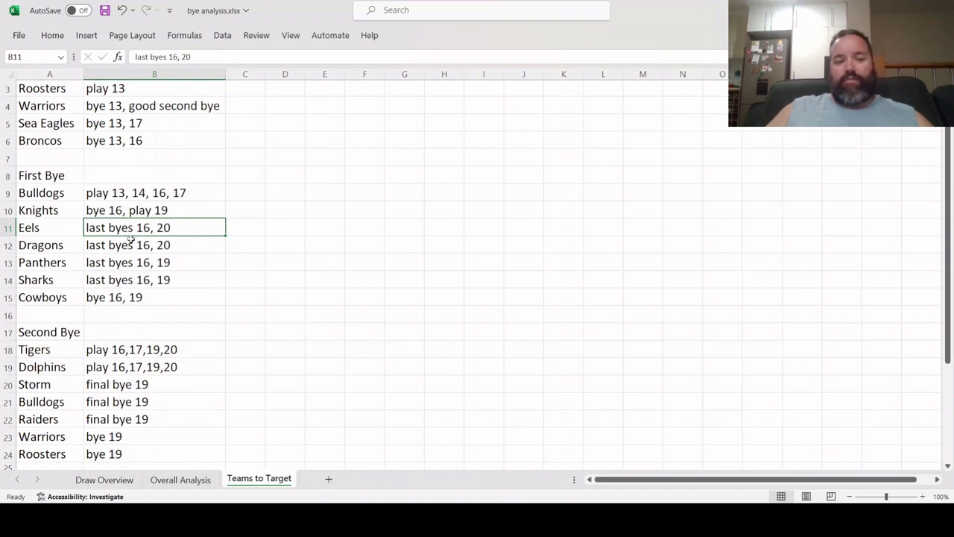
{"action": "left_click", "coordinate": [63, 229]}
{"action": "key", "text": "Down"}
{"action": "left_click", "coordinate": [64, 229]}
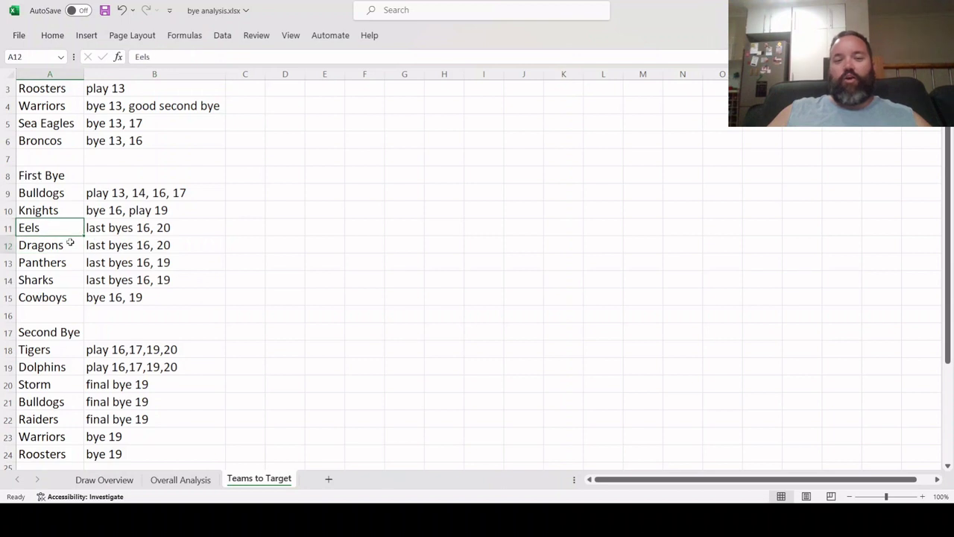
{"action": "left_click", "coordinate": [70, 241]}
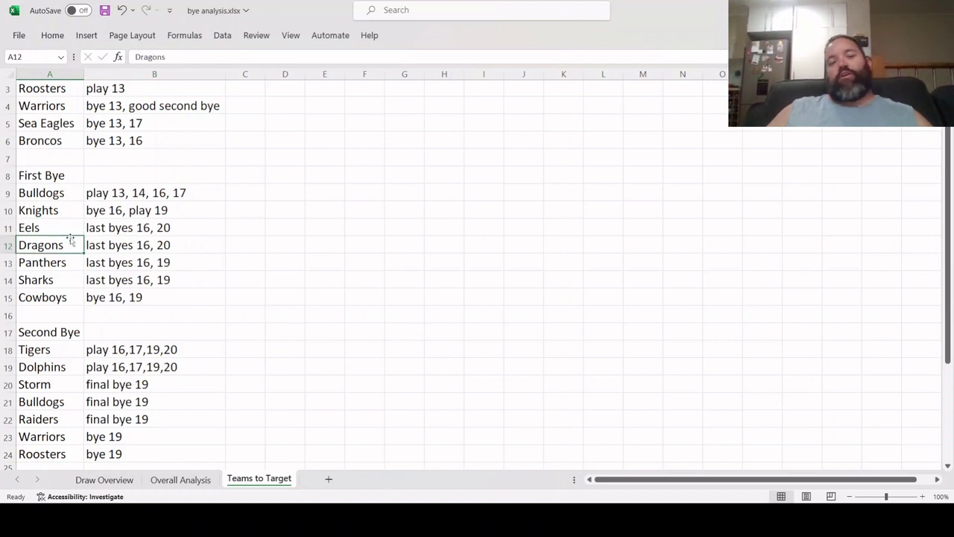
{"action": "left_click", "coordinate": [67, 229]}
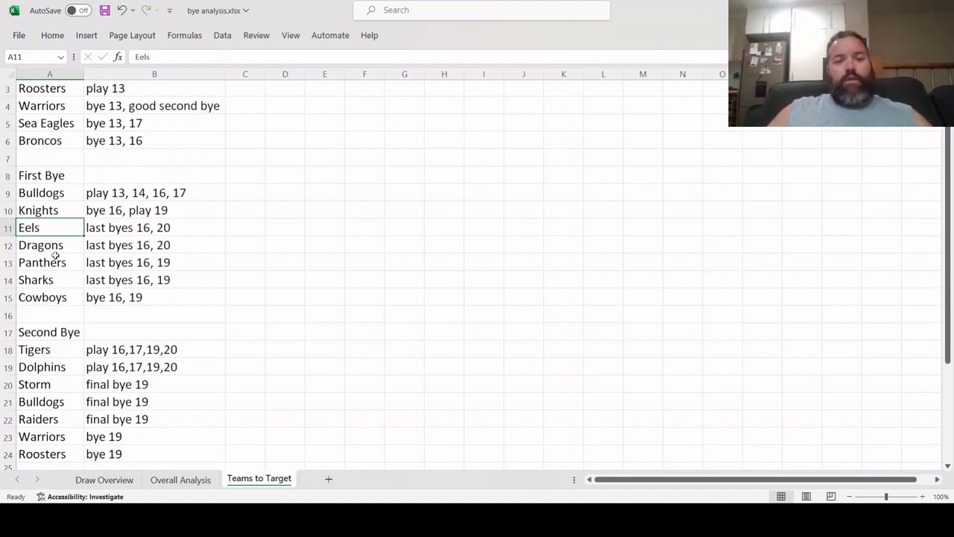
Step: Read the First Bye notes for the Panthers and Sharks together
{"action": "left_click", "coordinate": [60, 258]}
{"action": "left_click", "coordinate": [177, 259]}
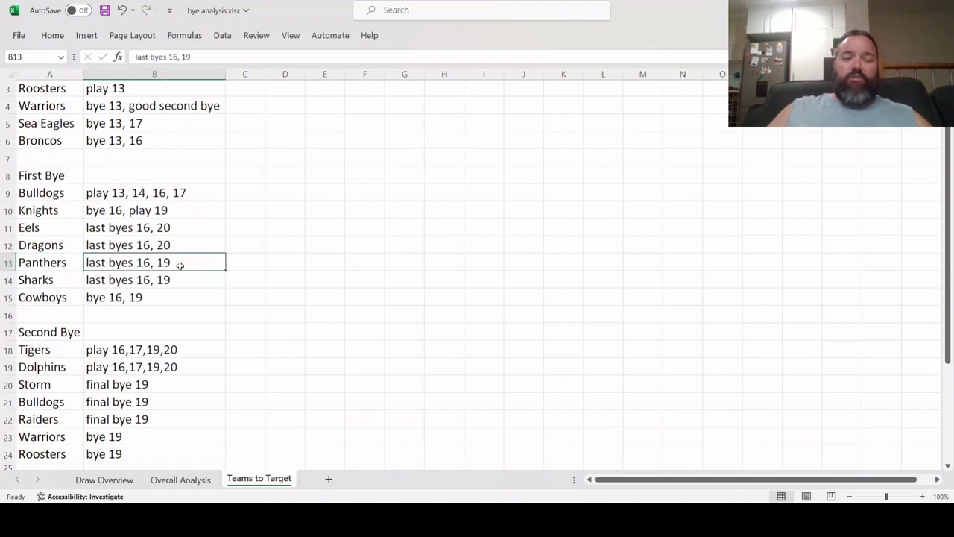
{"action": "left_click_drag", "start_coordinate": [179, 264], "coordinate": [179, 278]}
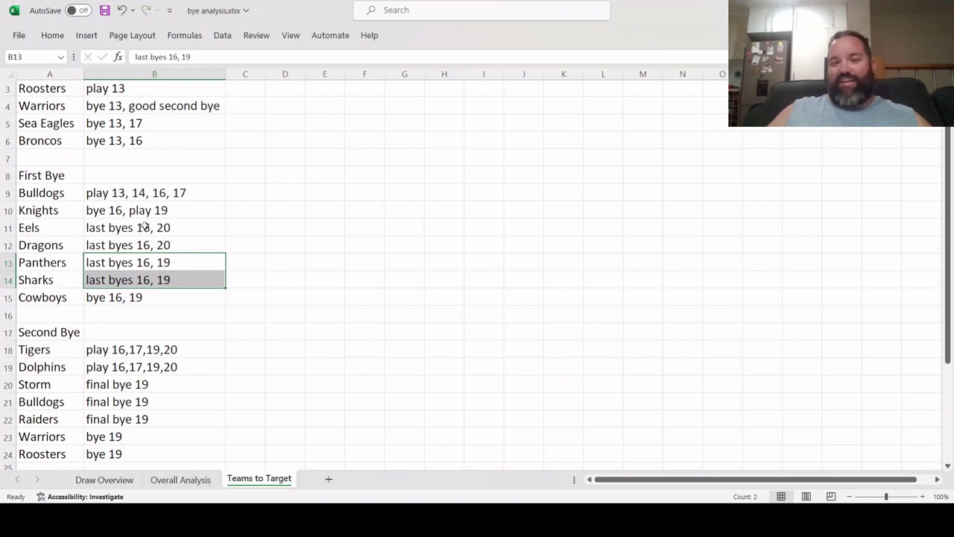
{"action": "left_click", "coordinate": [176, 274]}
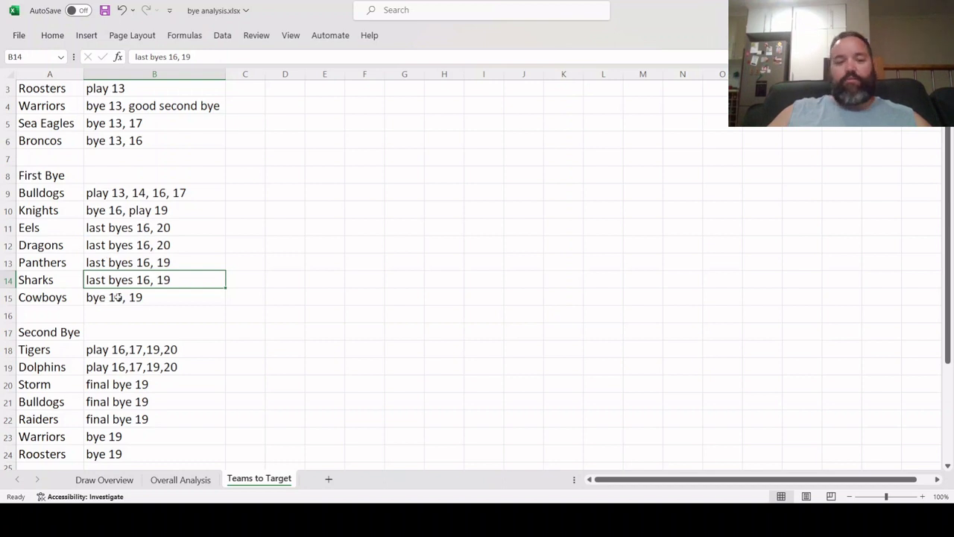
Step: Read the Second Bye notes for the Tigers and Dolphins in column B
{"action": "scroll", "coordinate": [176, 269], "scroll_direction": "down", "scroll_amount": 2}
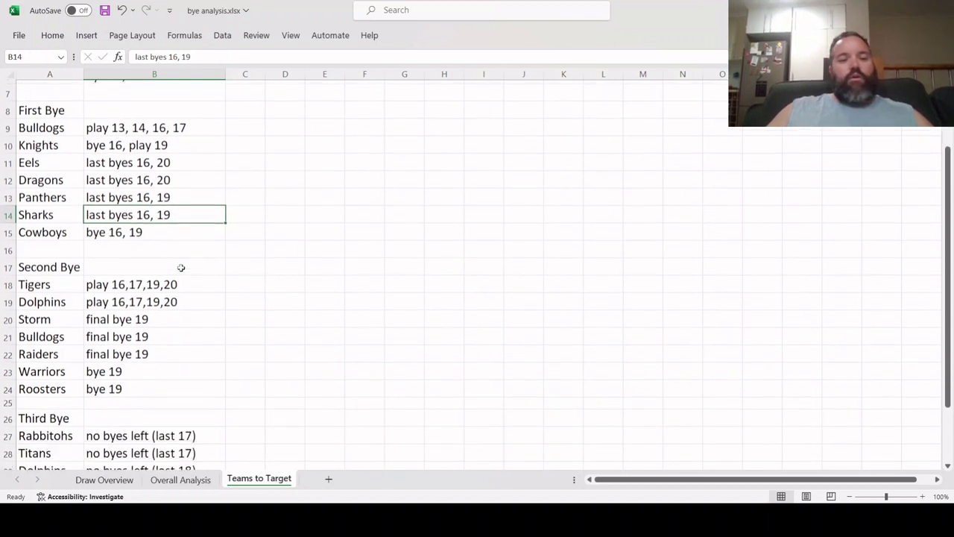
{"action": "scroll", "coordinate": [182, 267], "scroll_direction": "down", "scroll_amount": 2}
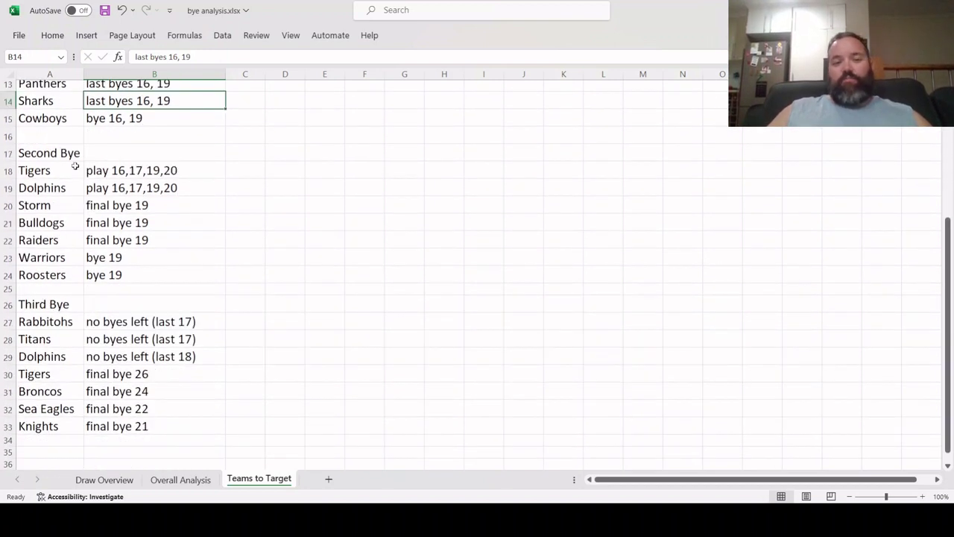
{"action": "left_click", "coordinate": [118, 170]}
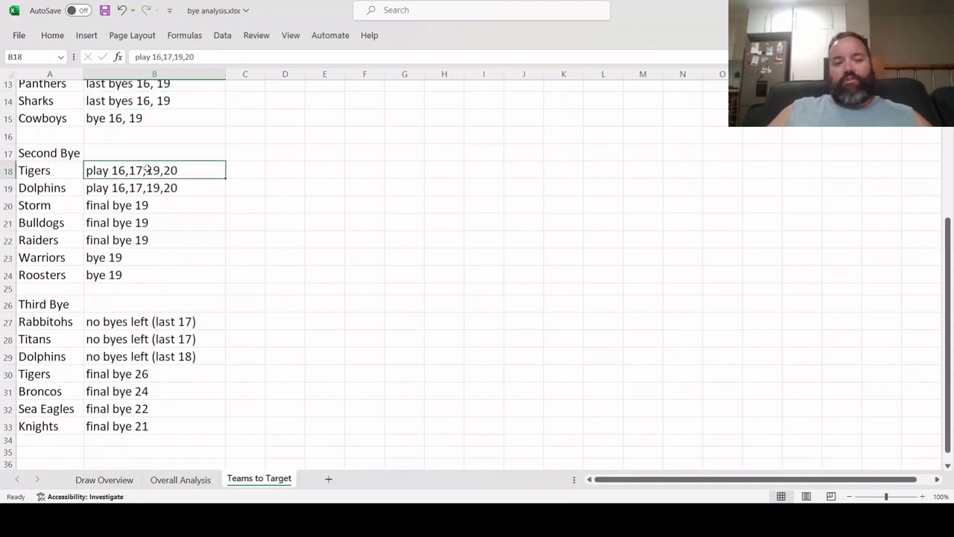
{"action": "left_click", "coordinate": [95, 188]}
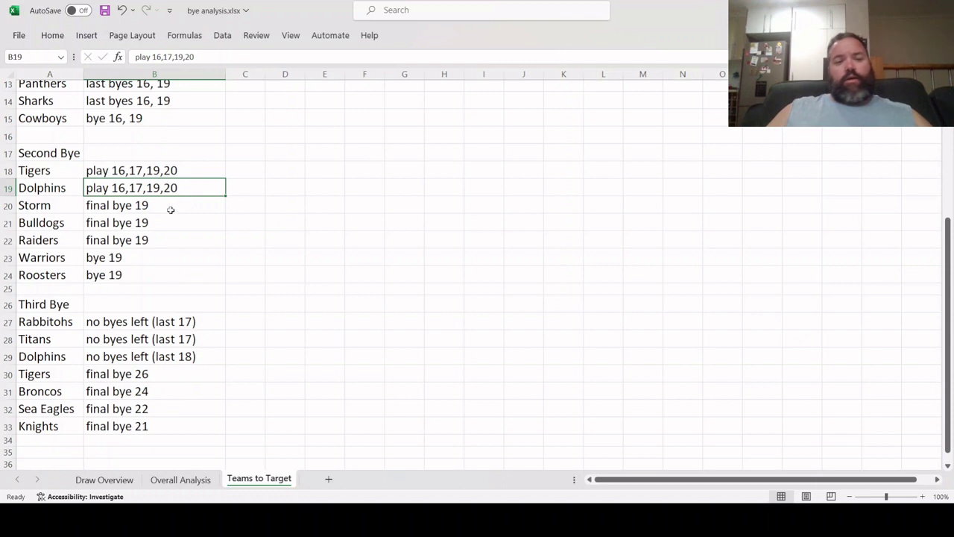
Step: Go through the remaining Second Bye notes team by team, from the Storm down to the Roosters
{"action": "left_click_drag", "start_coordinate": [170, 207], "coordinate": [171, 216]}
{"action": "left_click", "coordinate": [170, 237]}
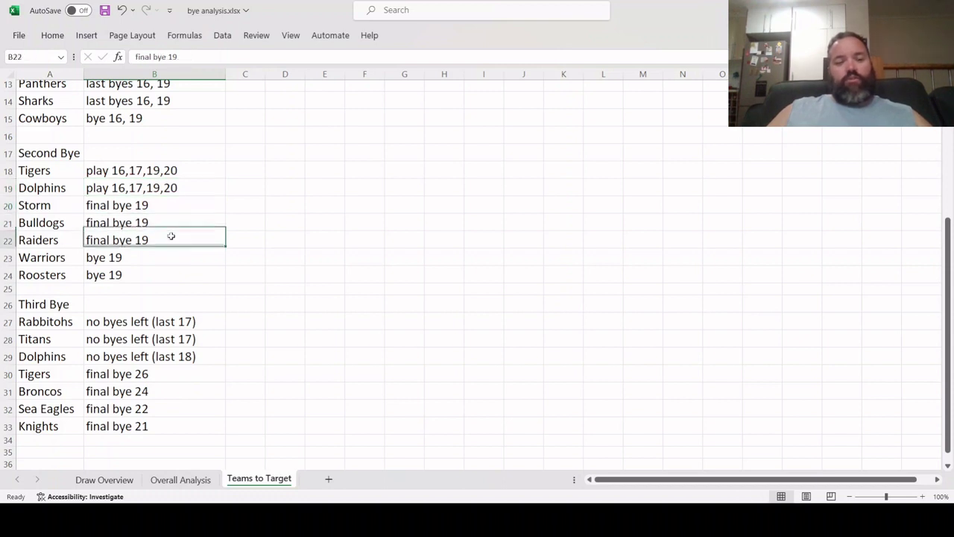
{"action": "left_click", "coordinate": [171, 227]}
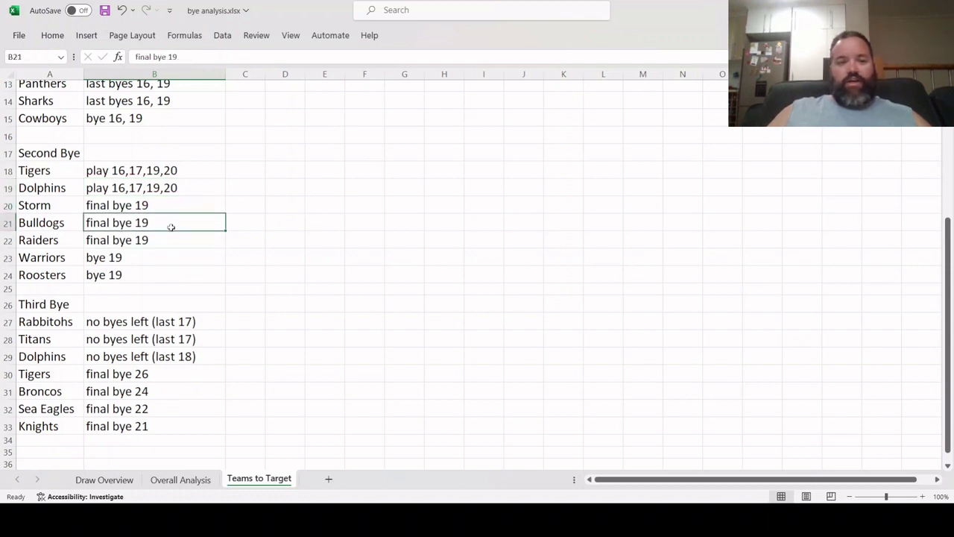
{"action": "left_click", "coordinate": [164, 207]}
{"action": "left_click", "coordinate": [161, 220]}
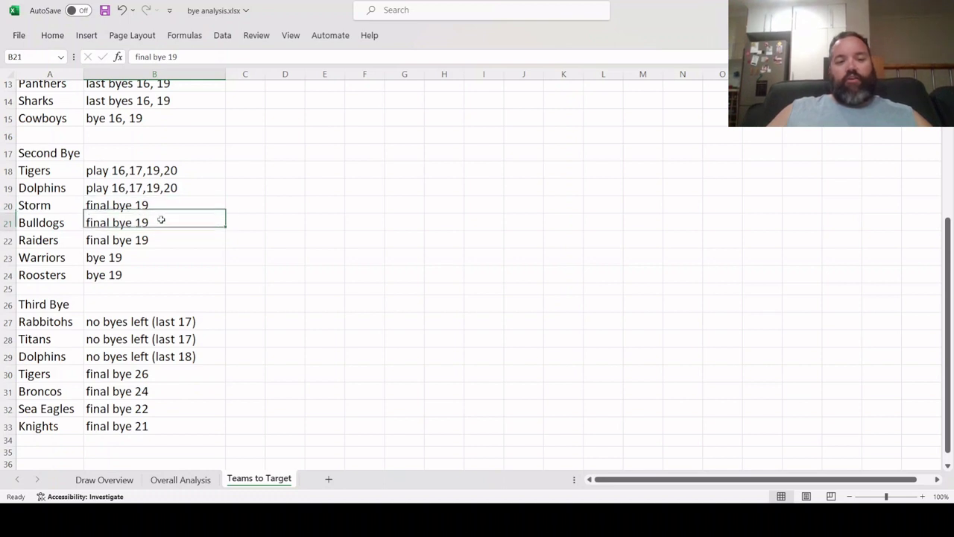
{"action": "left_click", "coordinate": [162, 235]}
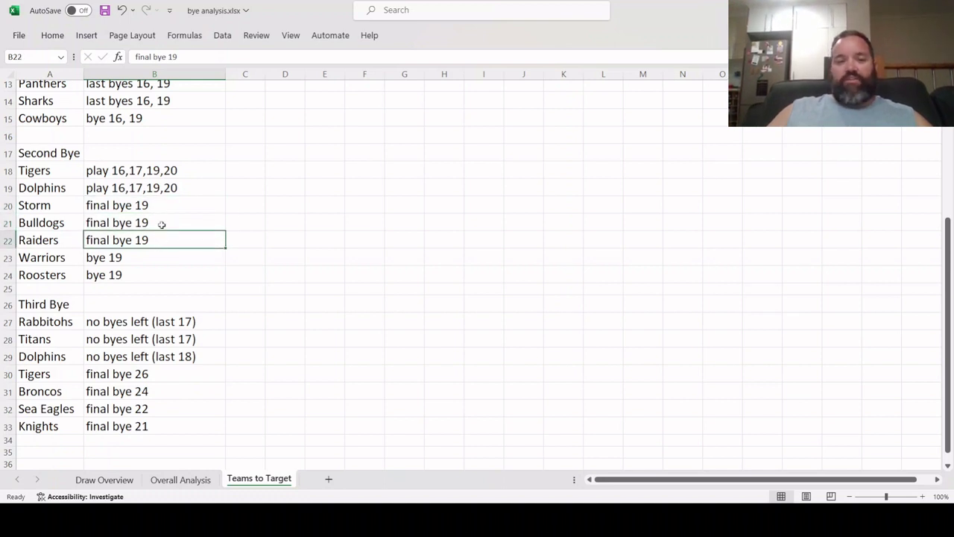
{"action": "left_click", "coordinate": [143, 255]}
{"action": "left_click", "coordinate": [145, 269]}
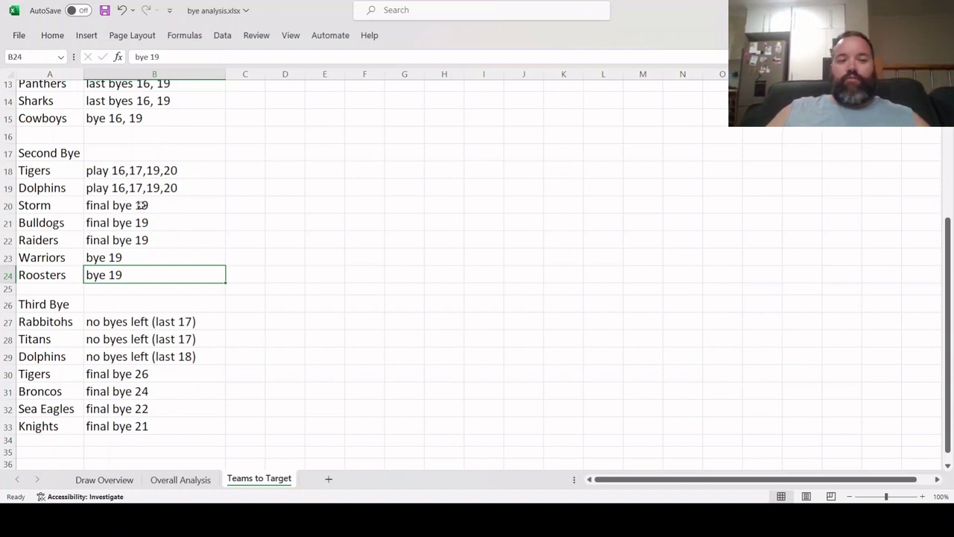
Step: Highlight the Storm, Bulldogs and Raiders as a group under Second Bye, followed by the Tigers and Dolphins
{"action": "left_click_drag", "start_coordinate": [142, 207], "coordinate": [146, 239]}
{"action": "left_click_drag", "start_coordinate": [56, 207], "coordinate": [64, 240]}
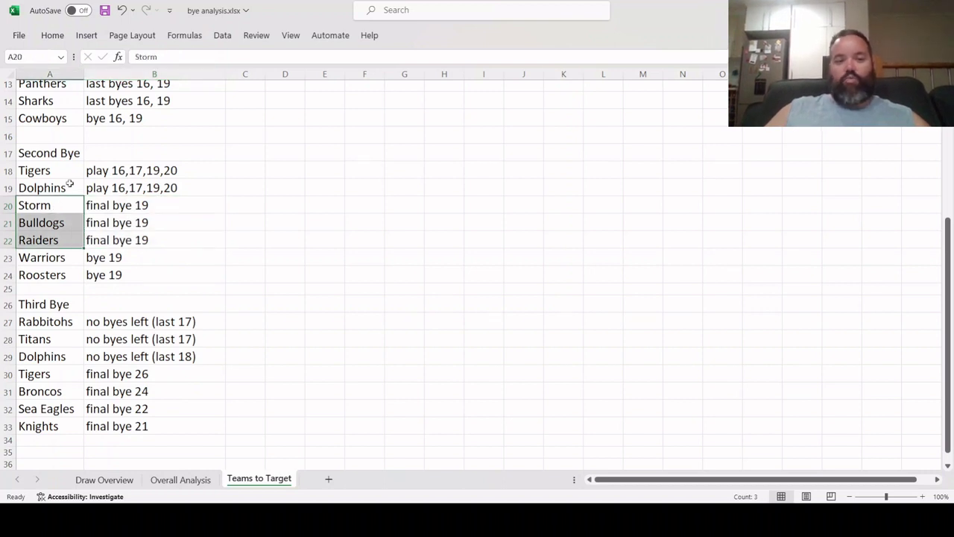
{"action": "left_click_drag", "start_coordinate": [66, 173], "coordinate": [70, 191]}
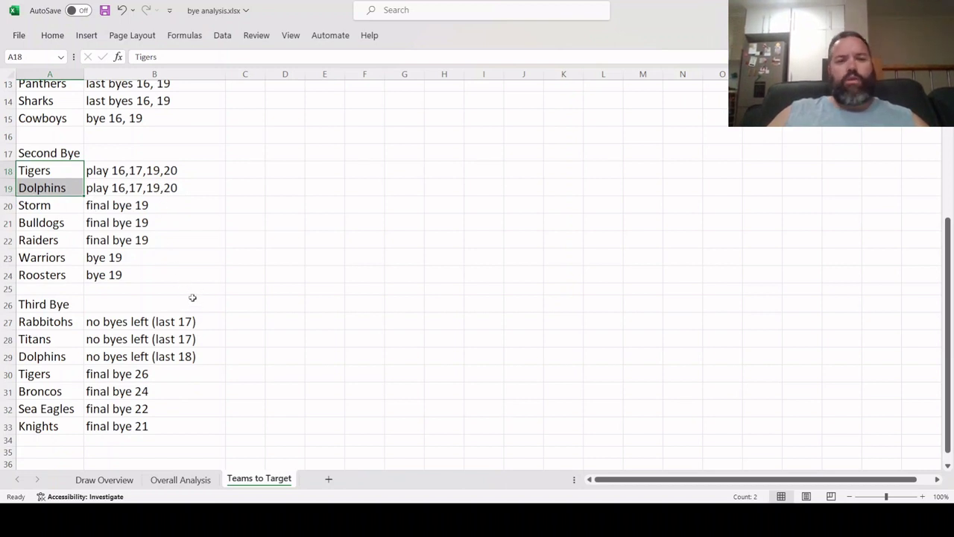
Step: Review the Third Bye team names and notes for the Rabbitohs, Titans and Dolphins
{"action": "left_click", "coordinate": [73, 326]}
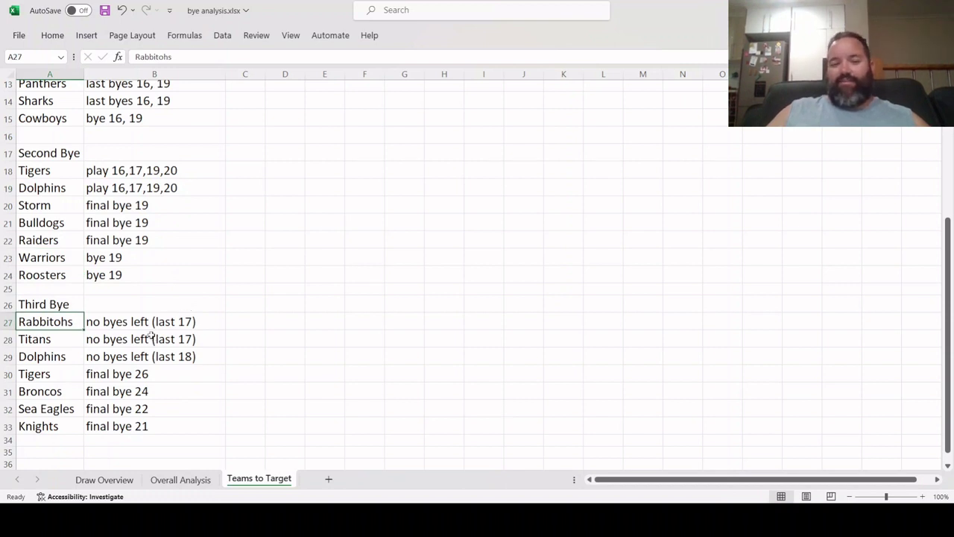
{"action": "left_click", "coordinate": [59, 342]}
{"action": "left_click", "coordinate": [61, 360]}
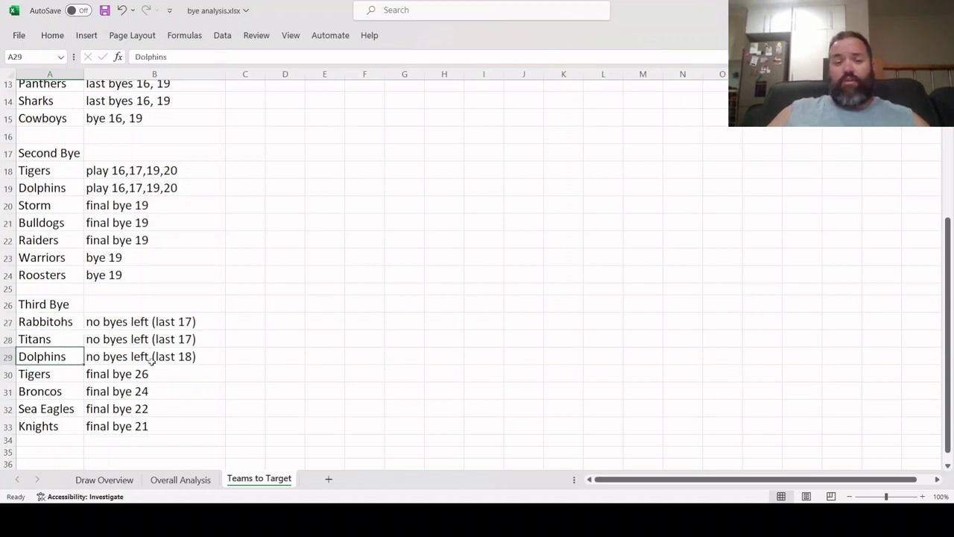
{"action": "left_click", "coordinate": [181, 323]}
{"action": "left_click", "coordinate": [191, 339]}
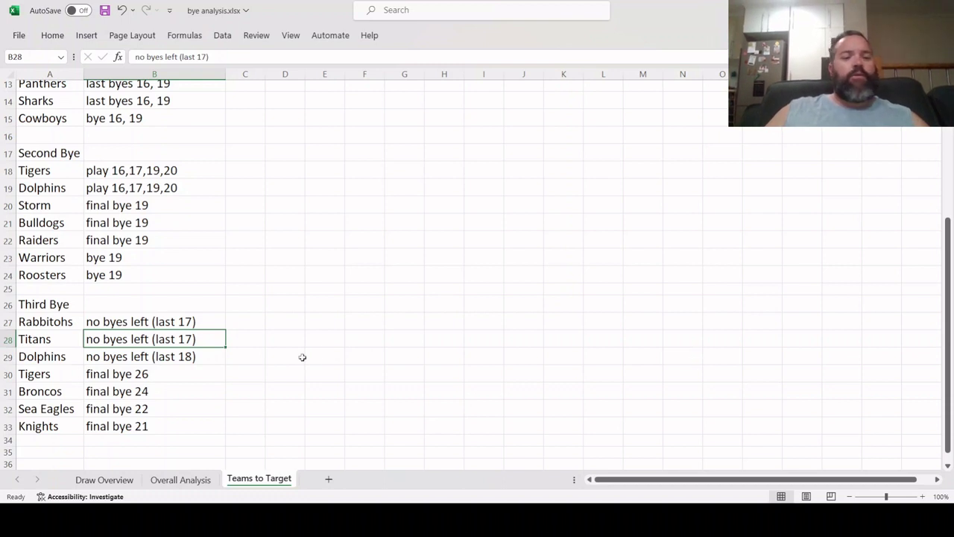
{"action": "left_click", "coordinate": [215, 358]}
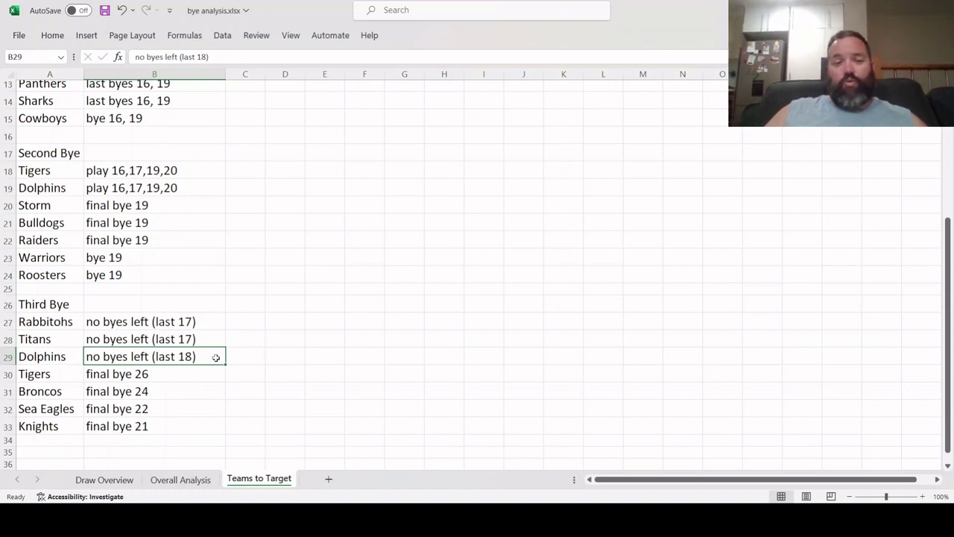
Step: Compare the Dolphins' Second Bye note with their Third Bye note
{"action": "left_click", "coordinate": [127, 188]}
{"action": "scroll", "coordinate": [172, 184], "scroll_direction": "up", "scroll_amount": 1}
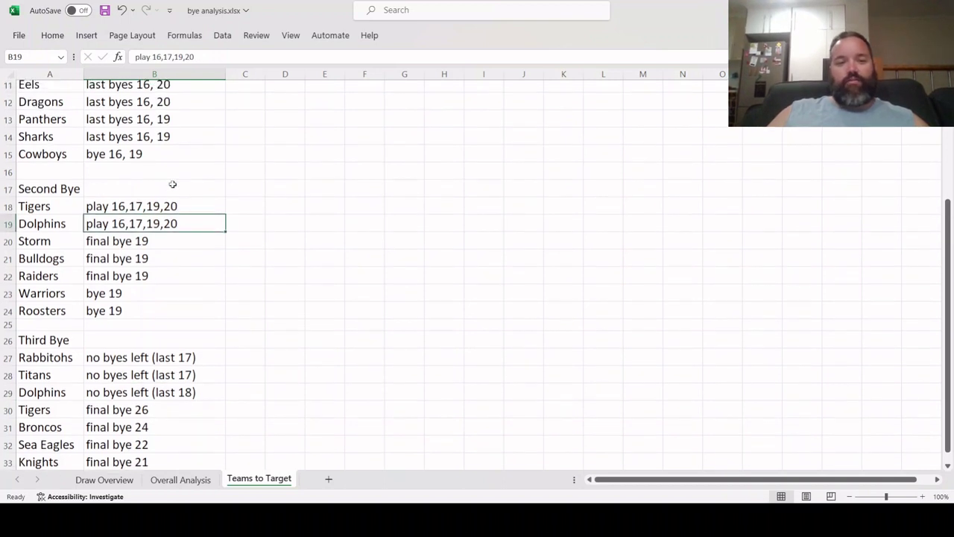
{"action": "scroll", "coordinate": [172, 190], "scroll_direction": "up", "scroll_amount": 1}
{"action": "scroll", "coordinate": [170, 257], "scroll_direction": "down", "scroll_amount": 1}
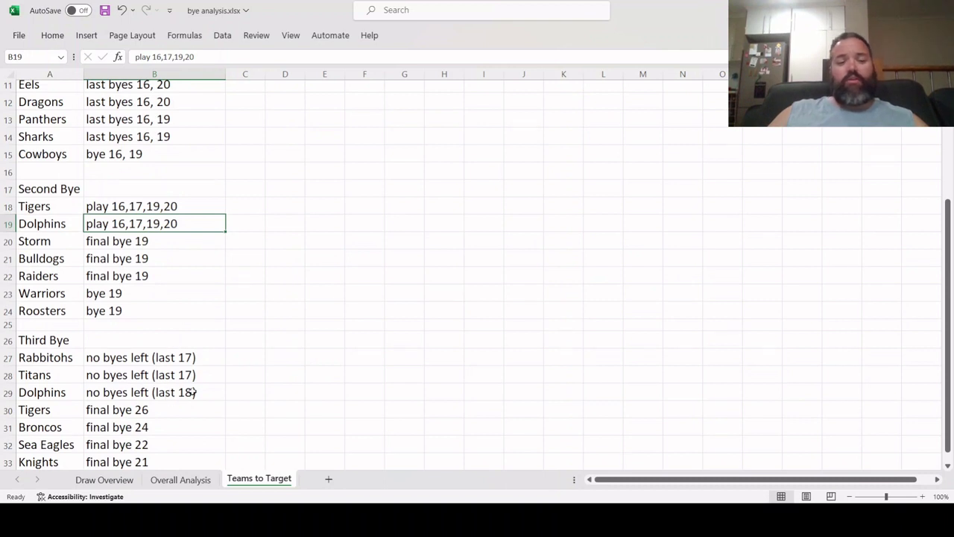
{"action": "left_click", "coordinate": [183, 392]}
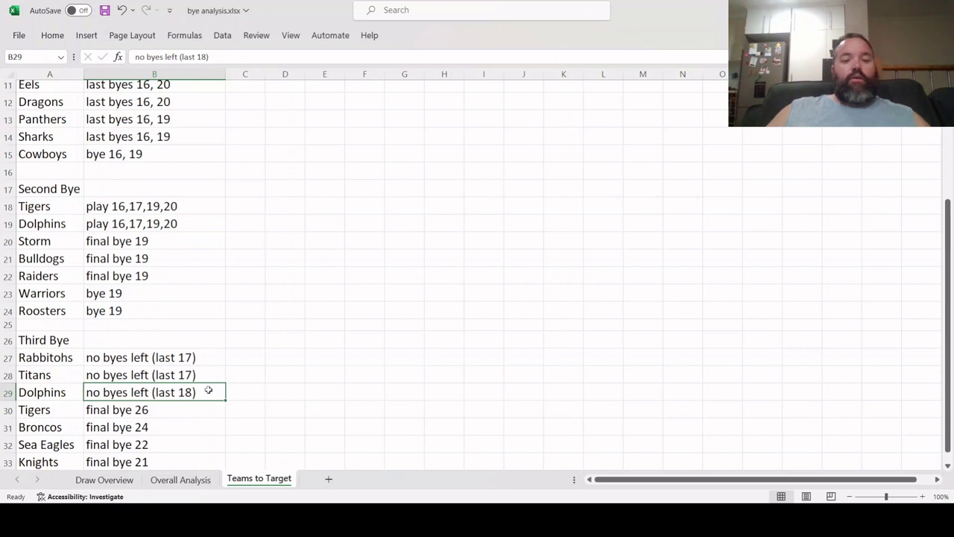
Step: Read the Third Bye final-bye notes for the Tigers, Broncos, Sea Eagles and Knights
{"action": "scroll", "coordinate": [208, 390], "scroll_direction": "down", "scroll_amount": 1}
{"action": "left_click", "coordinate": [187, 373]}
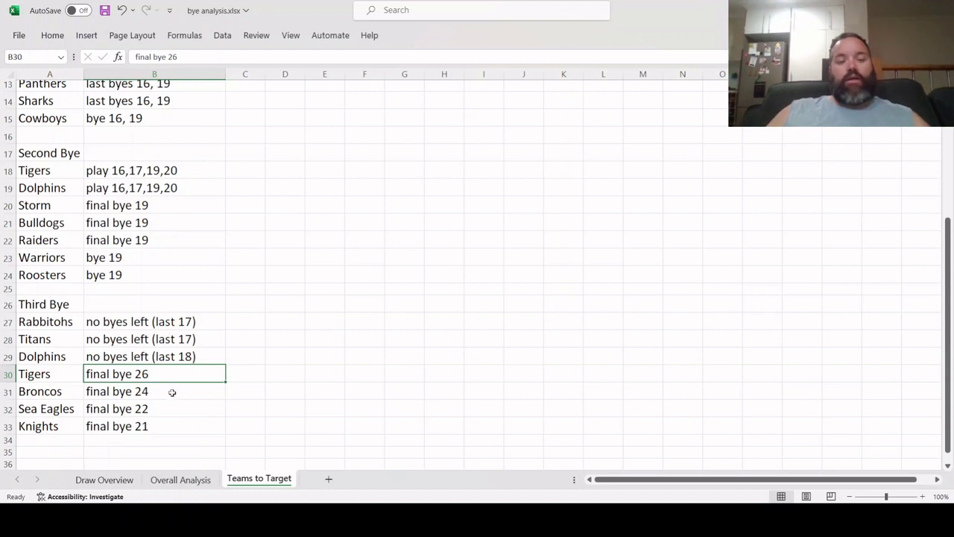
{"action": "left_click", "coordinate": [170, 391]}
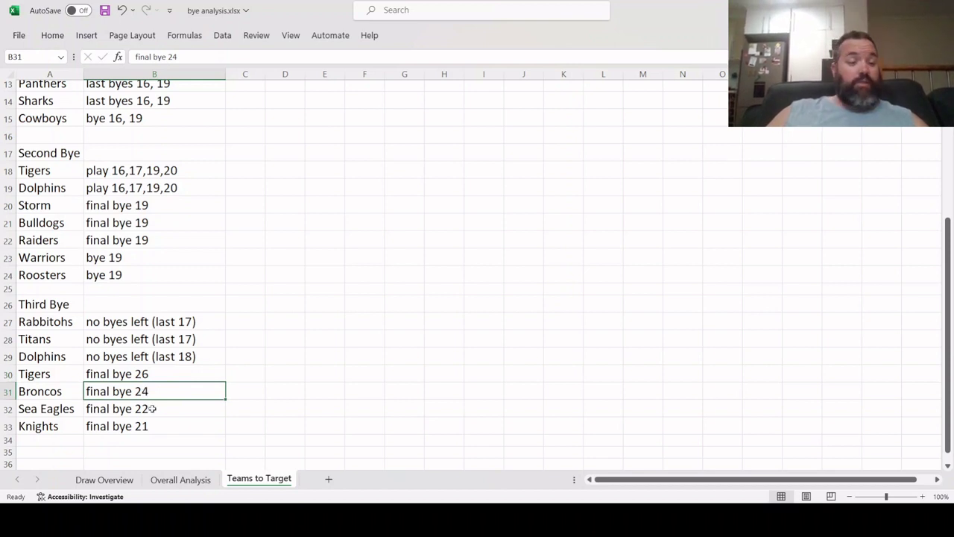
{"action": "left_click", "coordinate": [152, 409]}
{"action": "left_click", "coordinate": [156, 422]}
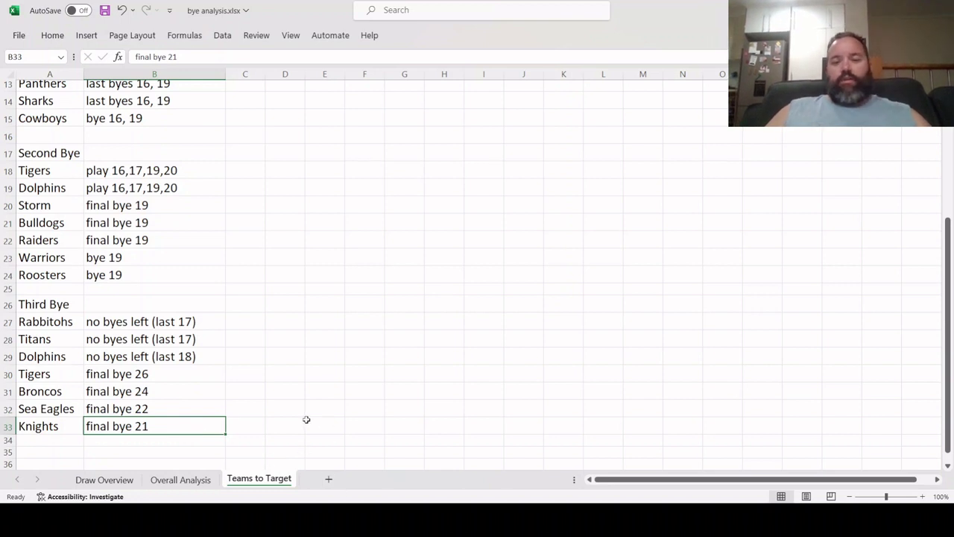
Step: Return to the Pre-Origin list and revisit its teams, focusing on the Broncos, Cowboys and Sea Eagles
{"action": "scroll", "coordinate": [291, 416], "scroll_direction": "up", "scroll_amount": 4}
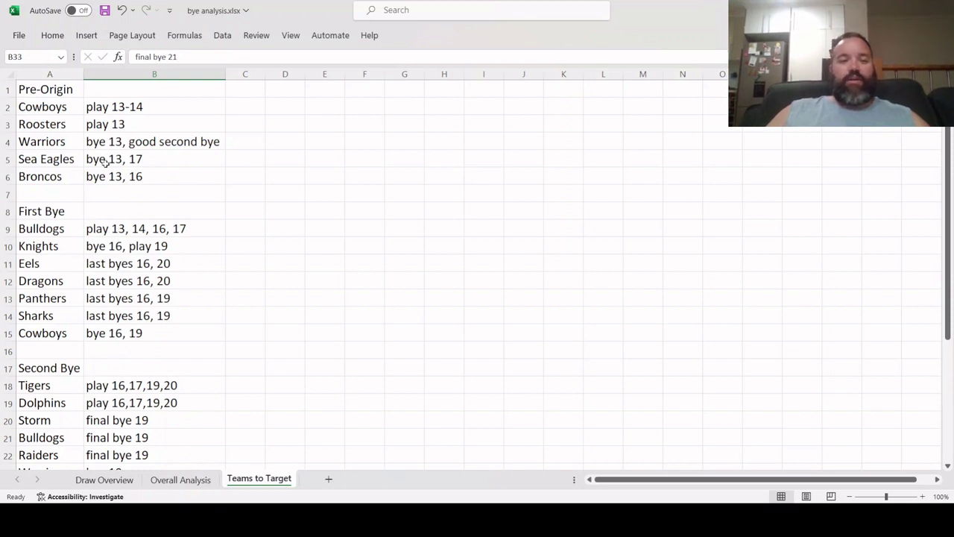
{"action": "left_click_drag", "start_coordinate": [60, 107], "coordinate": [134, 161]}
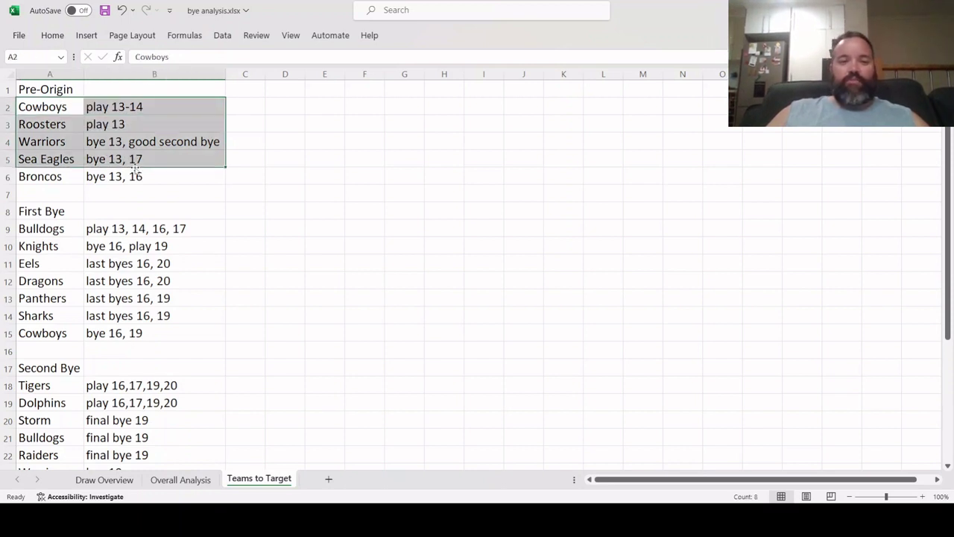
{"action": "left_click", "coordinate": [139, 176]}
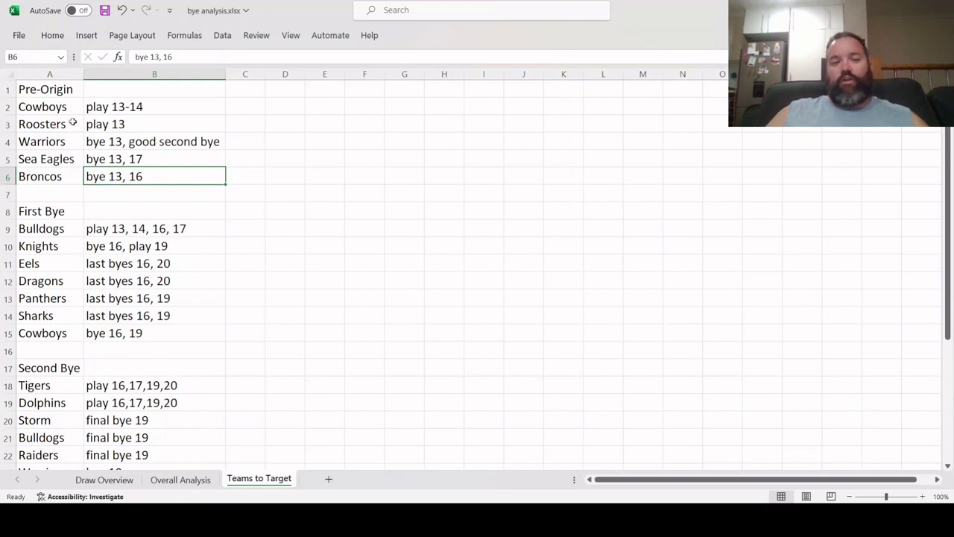
{"action": "left_click", "coordinate": [46, 111]}
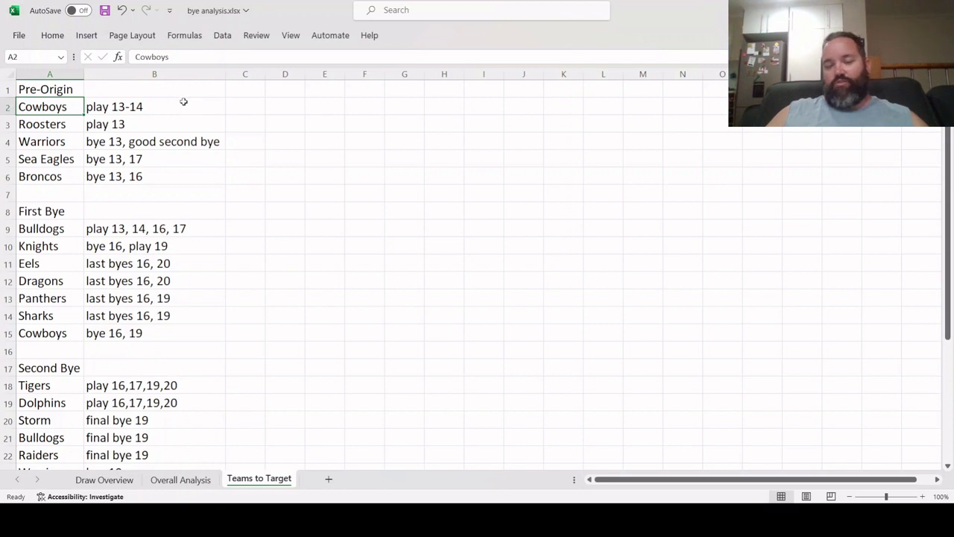
{"action": "left_click", "coordinate": [65, 159]}
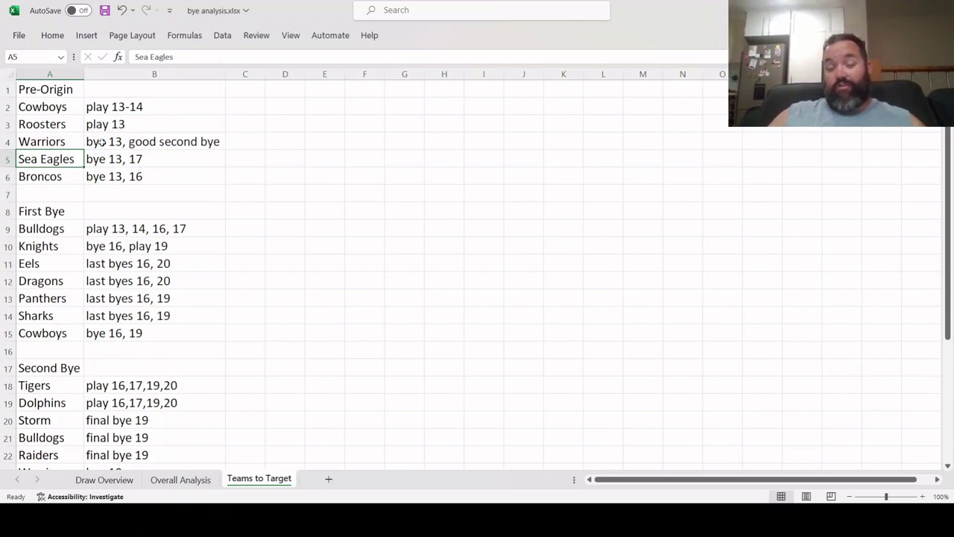
{"action": "left_click", "coordinate": [79, 106]}
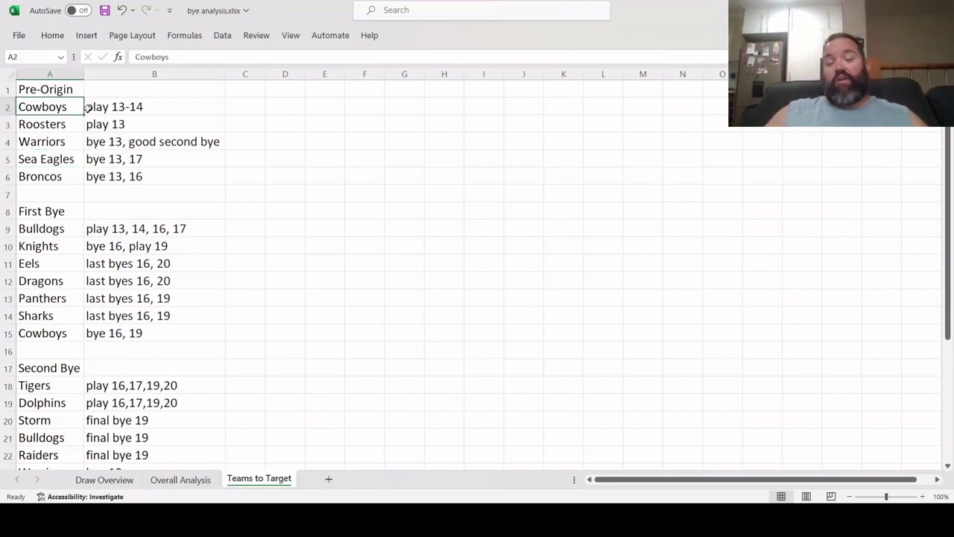